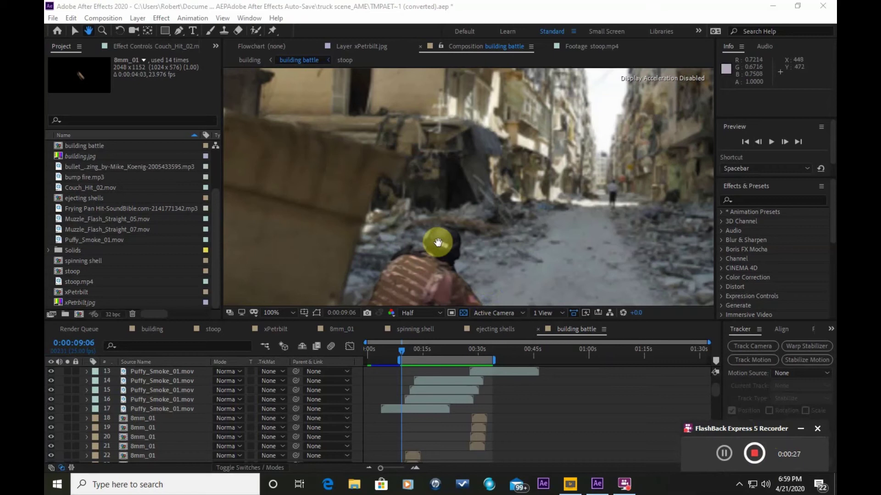
Step: Preview the building battle composition from 0:00:09:06 and stop playback at 0:00:19:11
scroll(438, 243, down, 2)
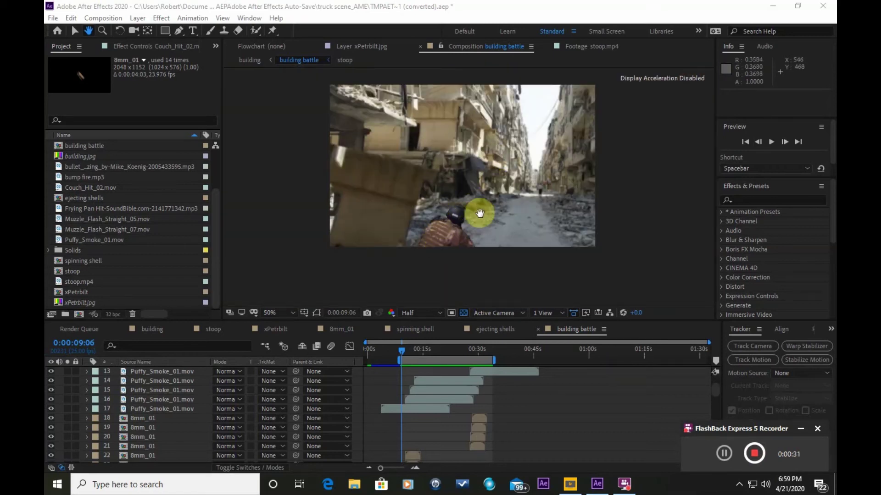
scroll(479, 212, up, 2)
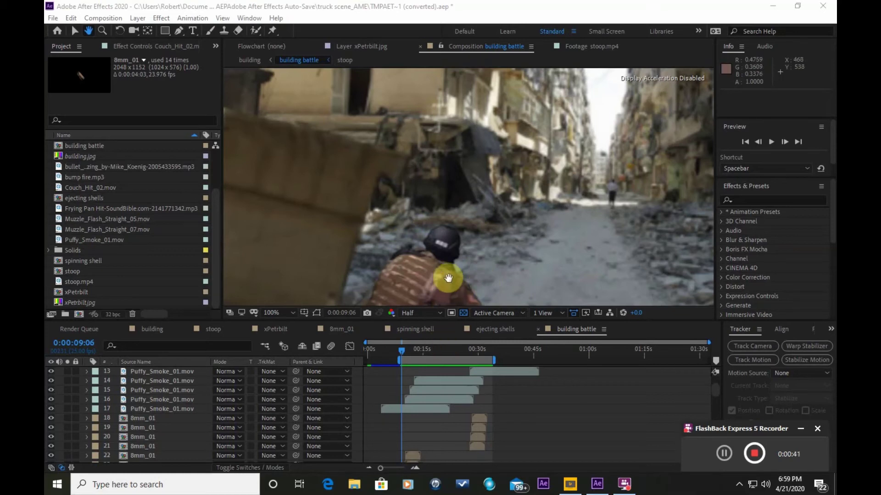
click(768, 142)
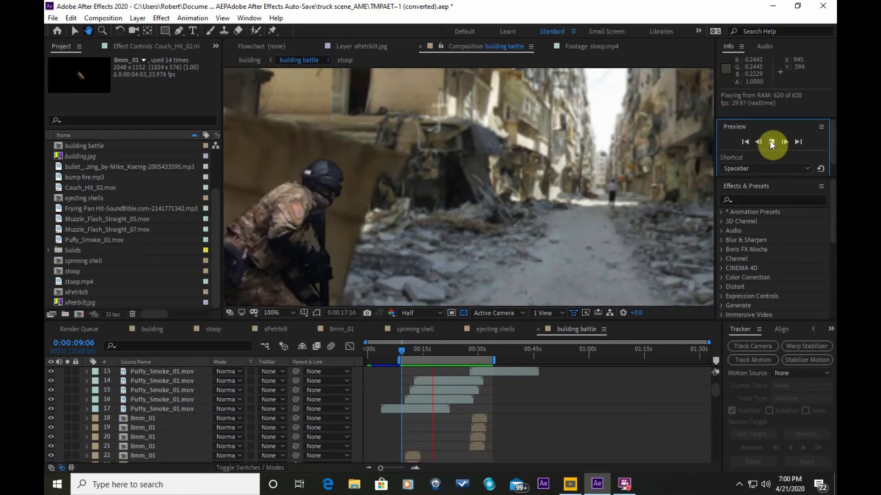
click(770, 142)
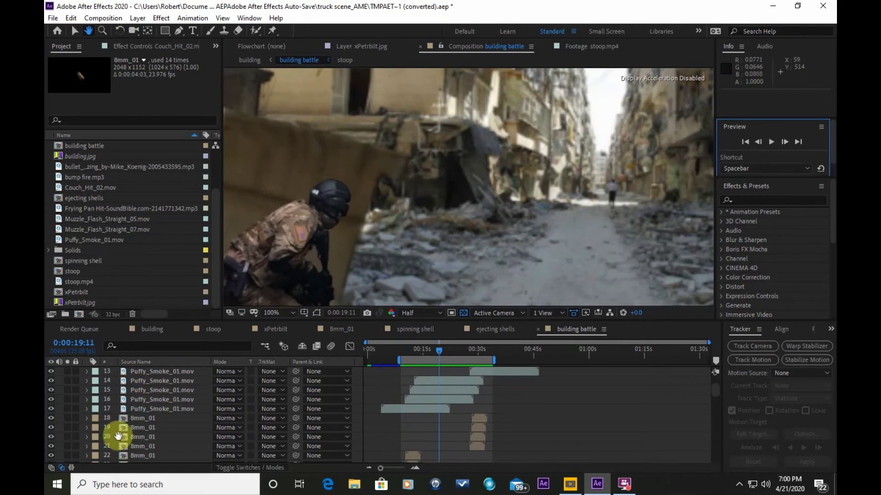
Step: Look over the upper timeline layers and the project's footage items, and activate the Selection tool
scroll(140, 403, up, 3)
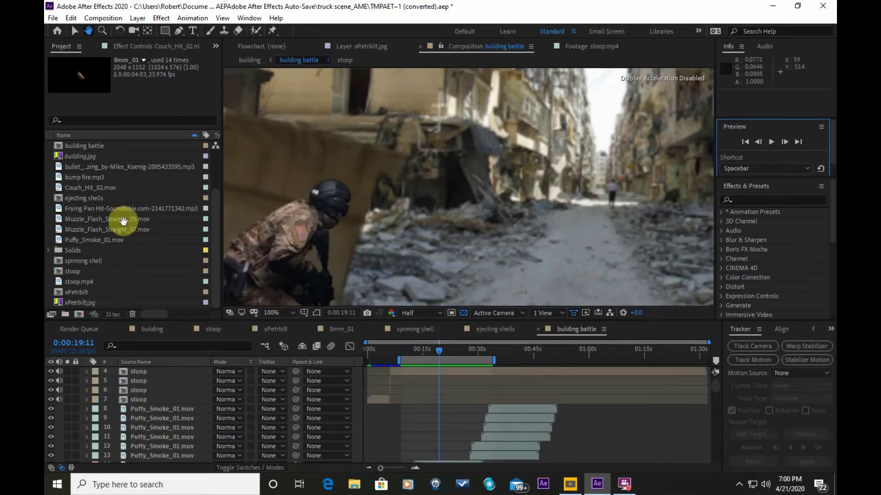
scroll(120, 225, up, 2)
scroll(120, 227, down, 2)
scroll(107, 215, up, 2)
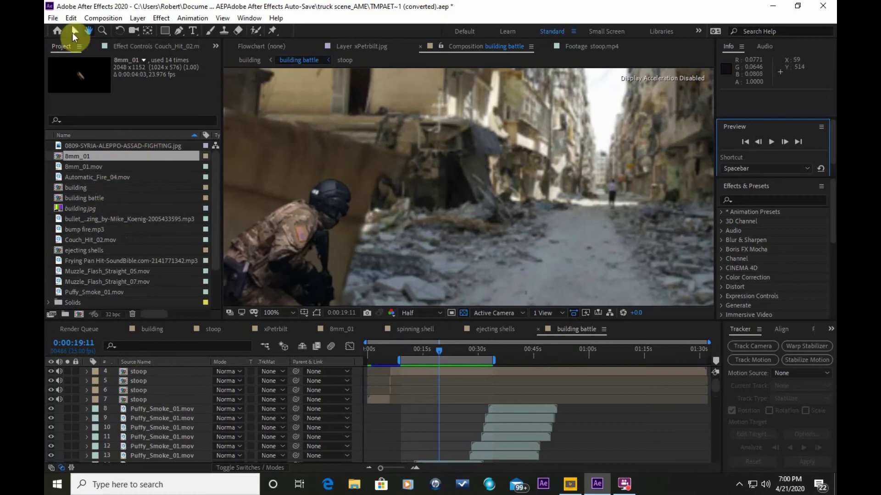
click(76, 31)
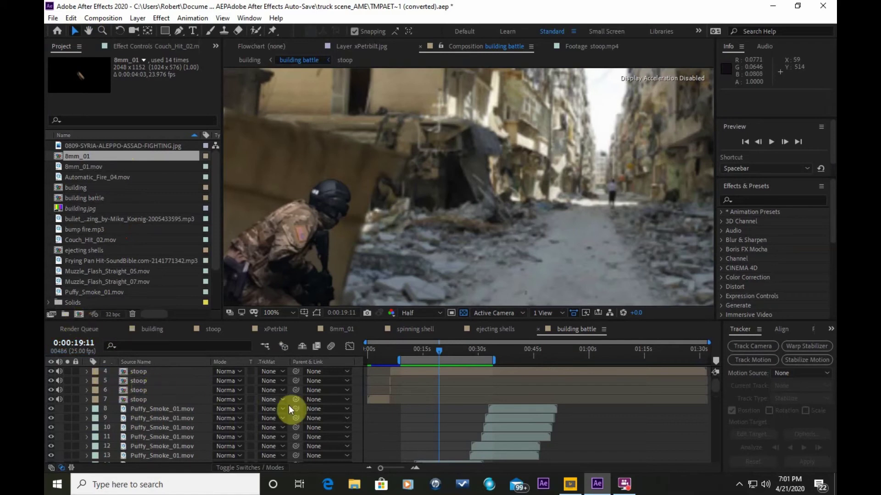
Step: Examine the building battle layer stack from the ejecting shells layers down to the bump fire.mp3 audio layers and back
scroll(296, 410, down, 8)
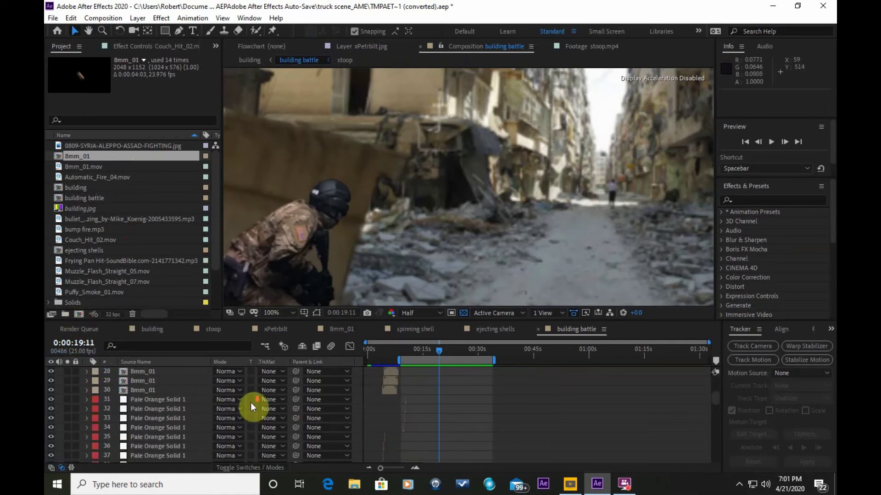
scroll(250, 403, down, 11)
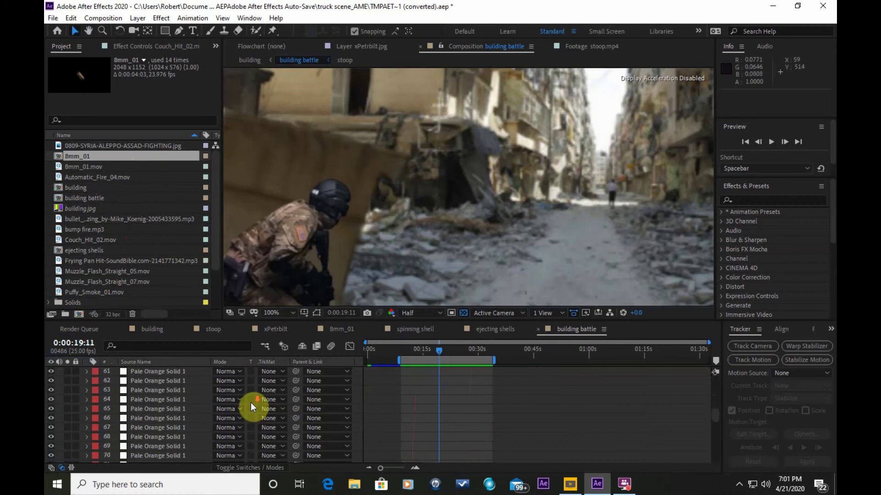
scroll(175, 413, down, 20)
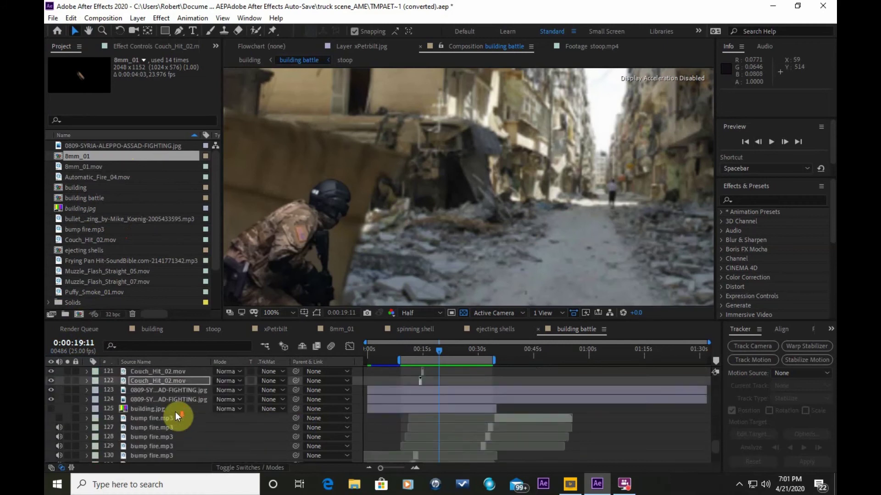
scroll(176, 412, down, 1)
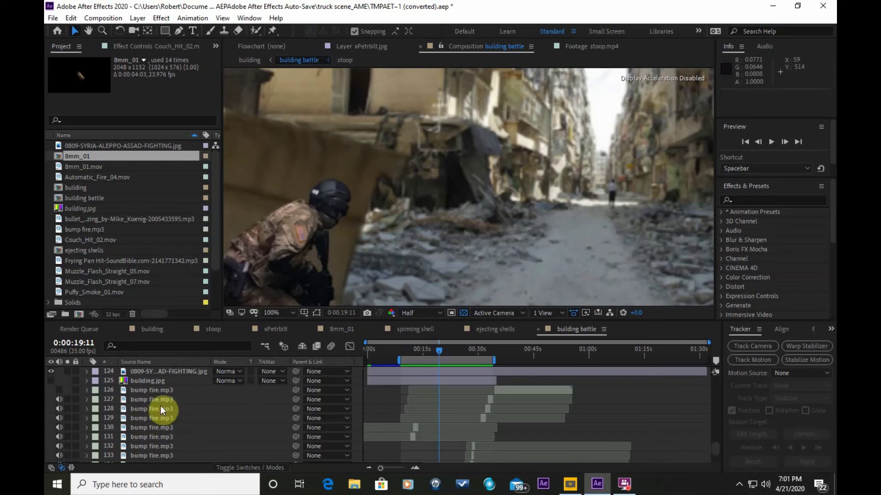
scroll(161, 405, up, 3)
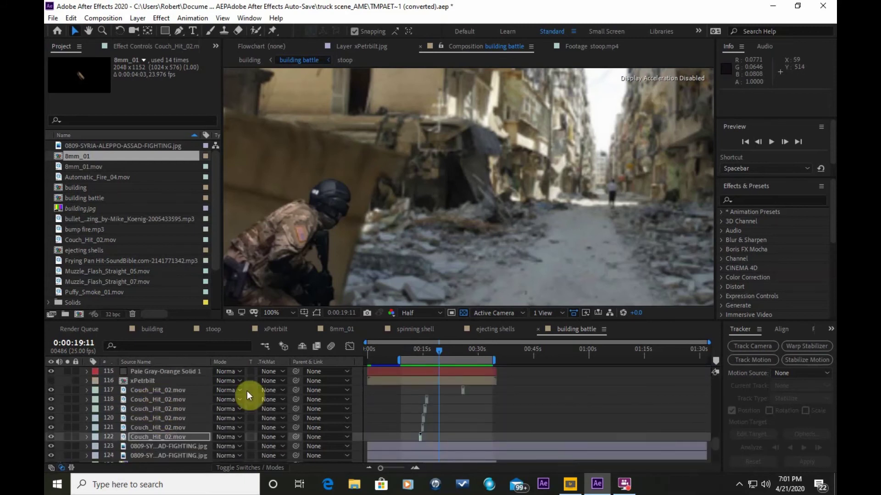
scroll(193, 398, up, 3)
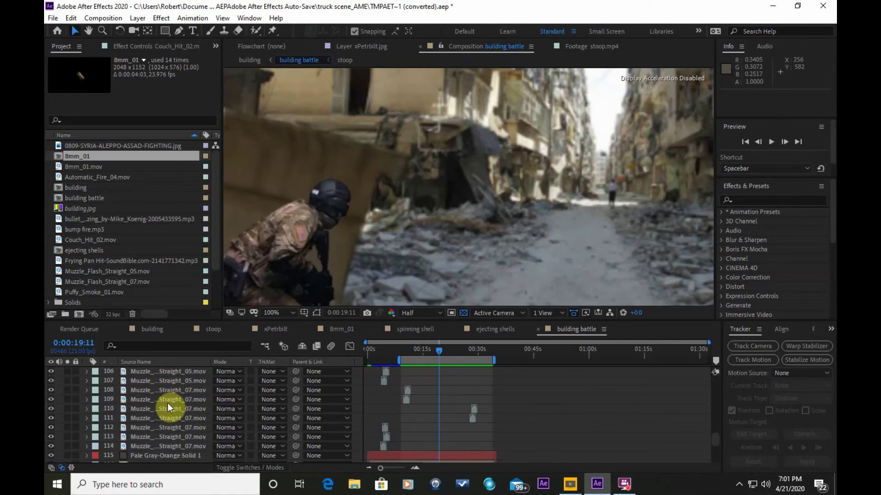
scroll(167, 403, up, 4)
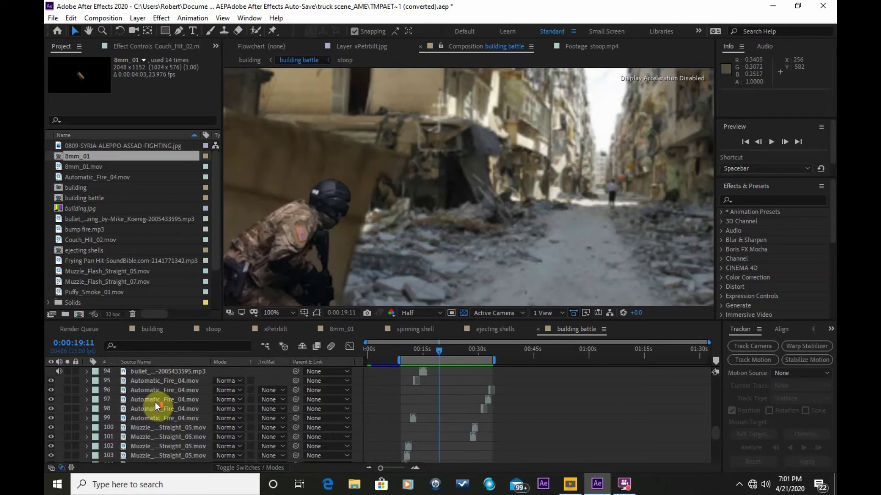
scroll(154, 402, up, 3)
scroll(154, 402, up, 11)
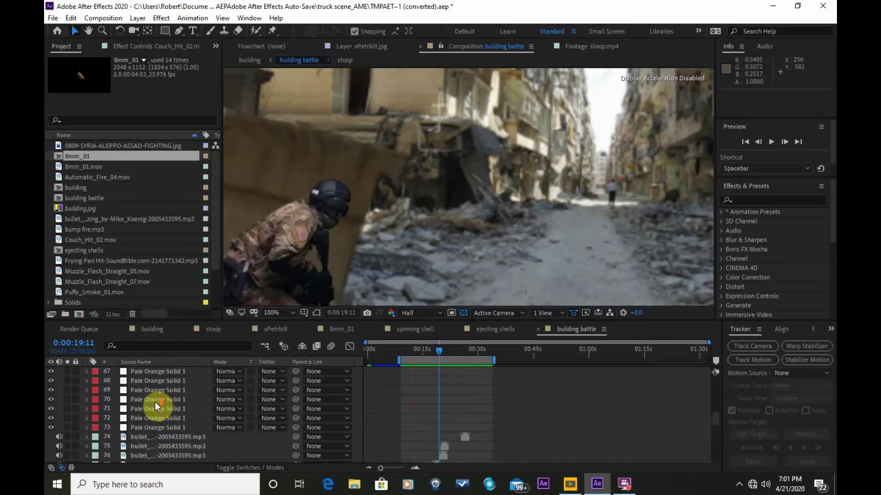
scroll(155, 402, up, 14)
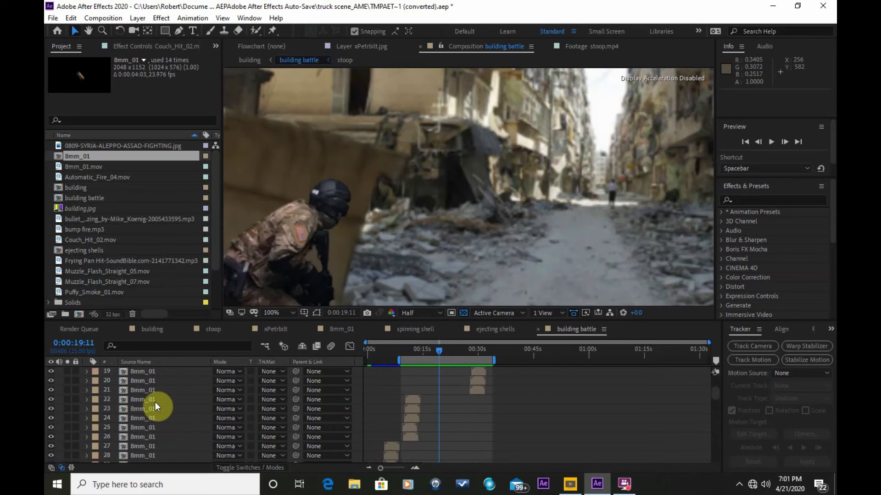
scroll(154, 402, up, 3)
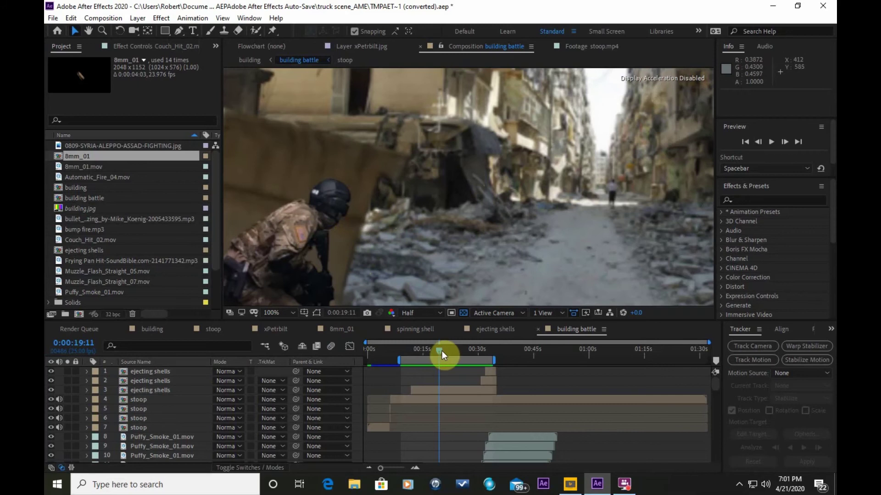
Step: Move the current time to 0:00:27:19 and examine the smoke, 8mm_01 shell, solid, bullet sound and muzzle flash layers
drag(440, 351, 471, 347)
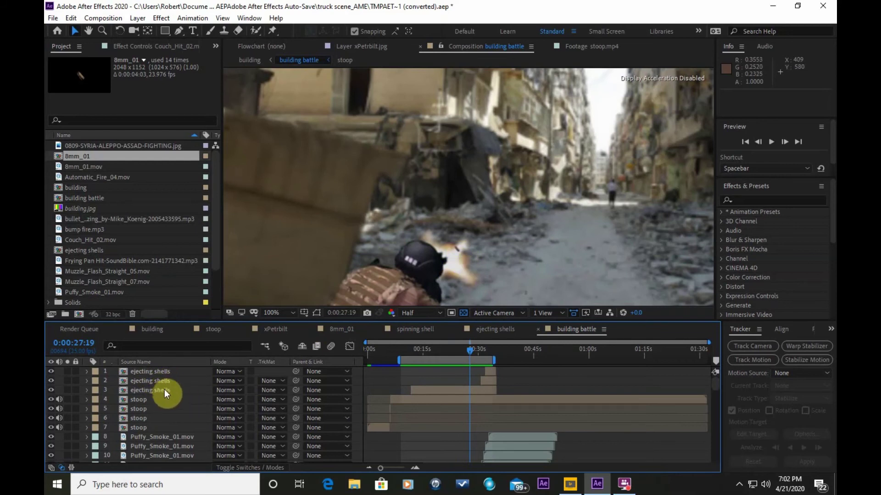
scroll(165, 389, down, 2)
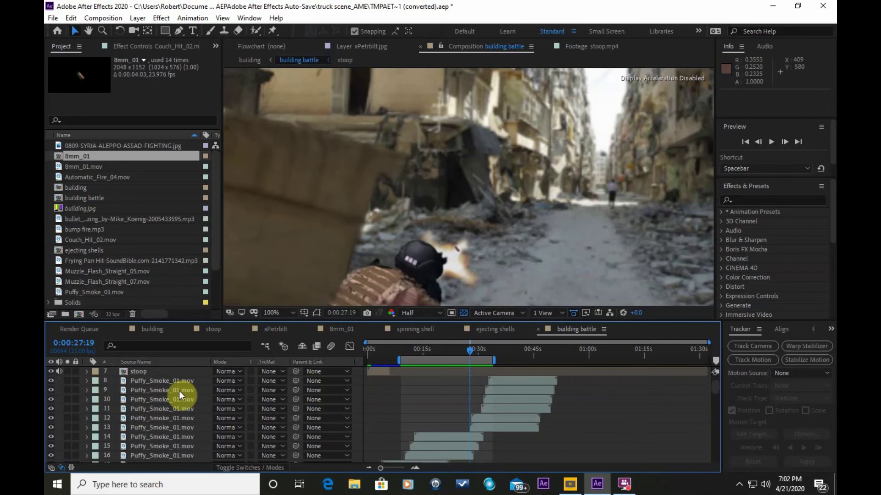
scroll(176, 400, down, 1)
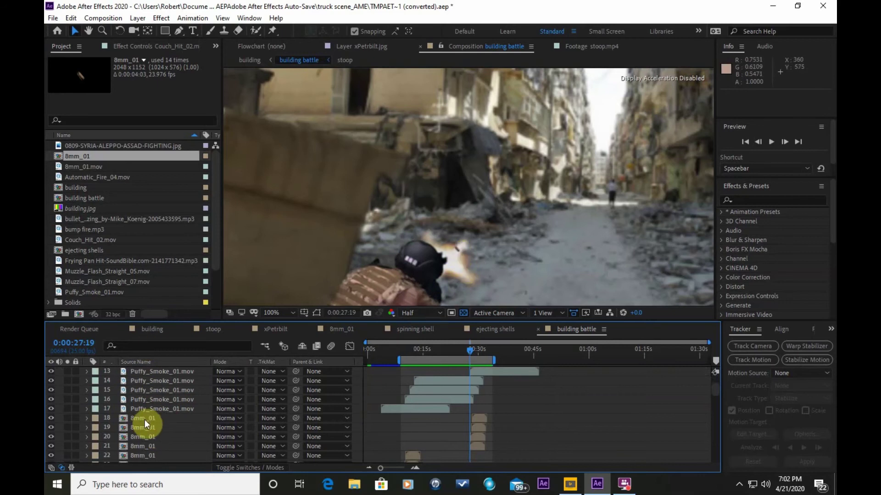
scroll(145, 420, down, 13)
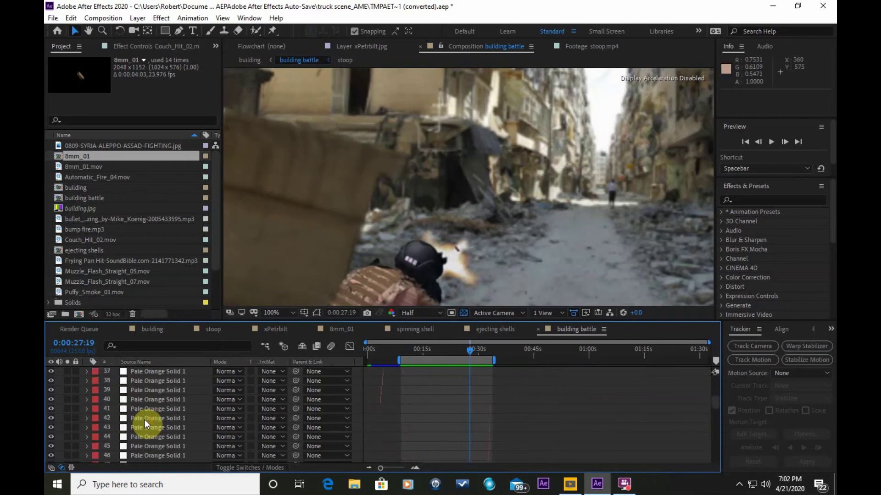
scroll(145, 419, down, 7)
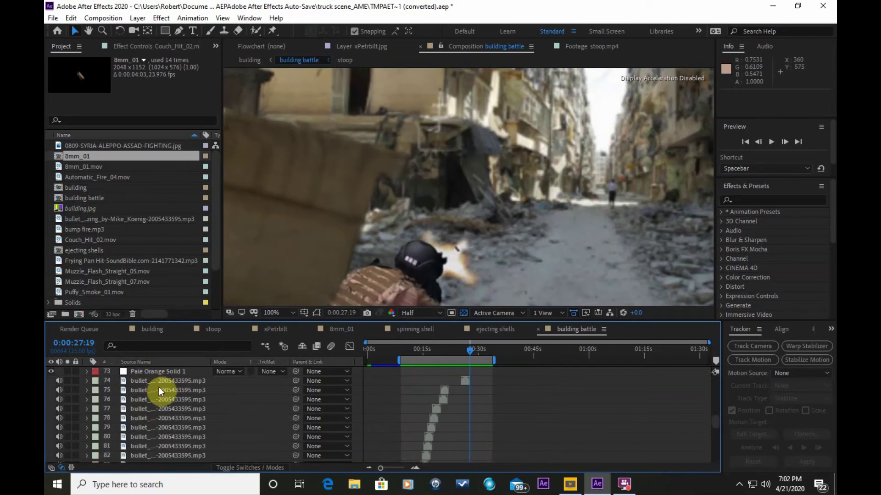
scroll(157, 396, down, 3)
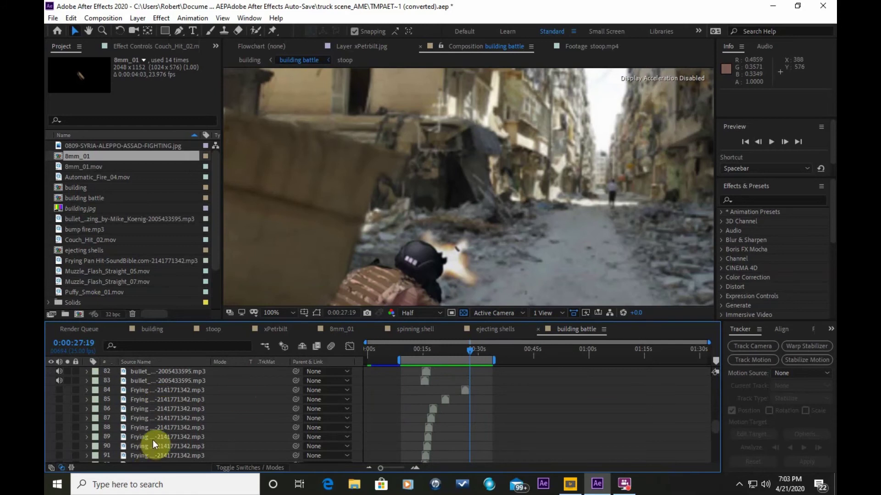
scroll(154, 440, down, 4)
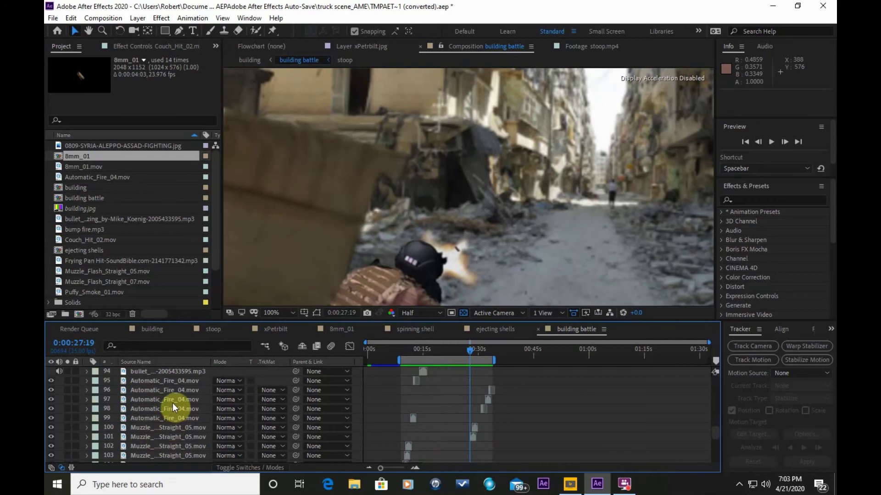
scroll(173, 407, up, 2)
scroll(173, 403, up, 6)
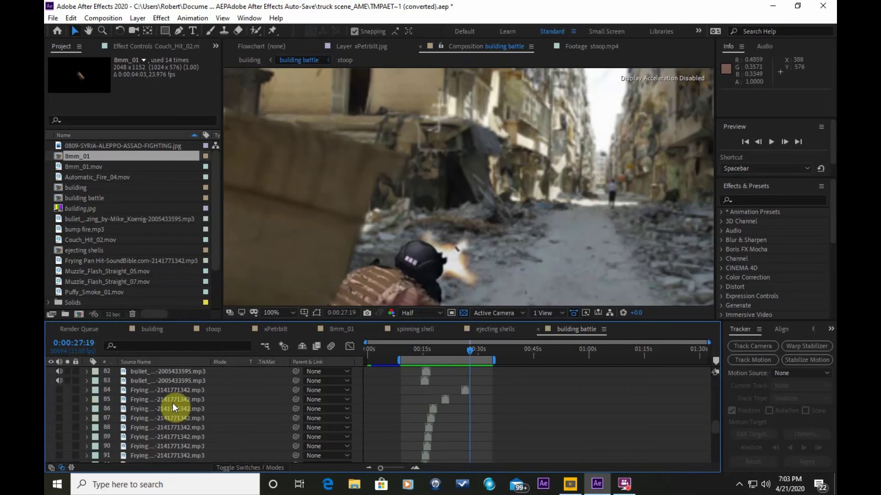
scroll(172, 403, up, 7)
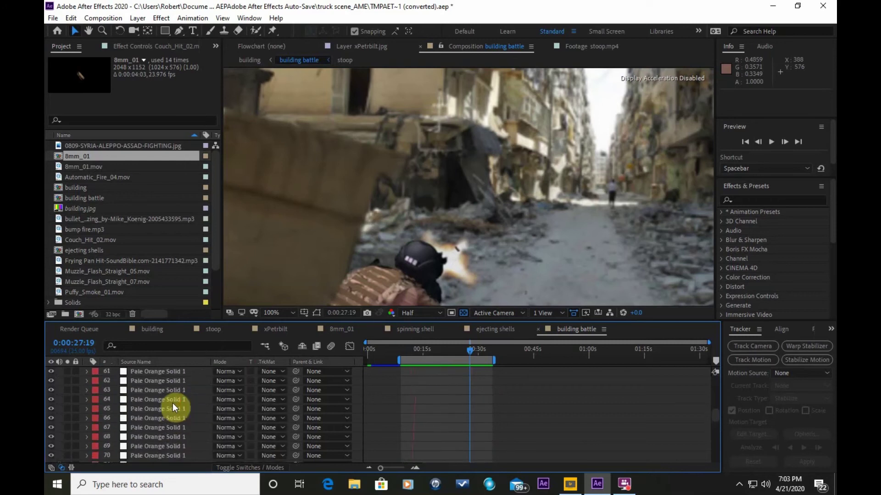
scroll(173, 404, up, 8)
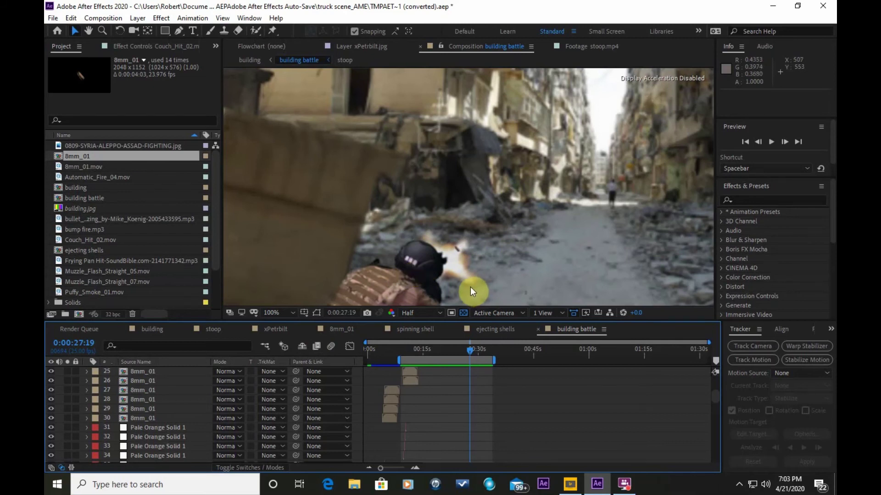
Step: Advance the composition frame by frame to 0:00:27:23 to follow the shell ejected beside the muzzle flash
click(784, 142)
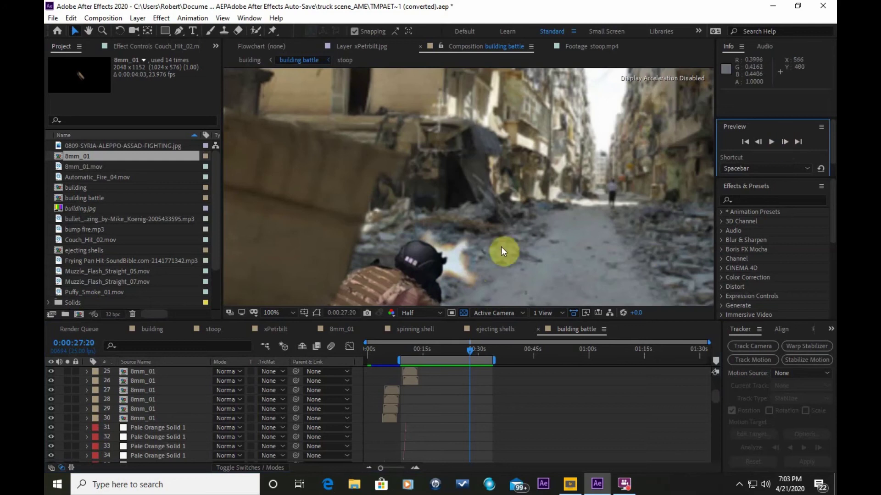
click(781, 141)
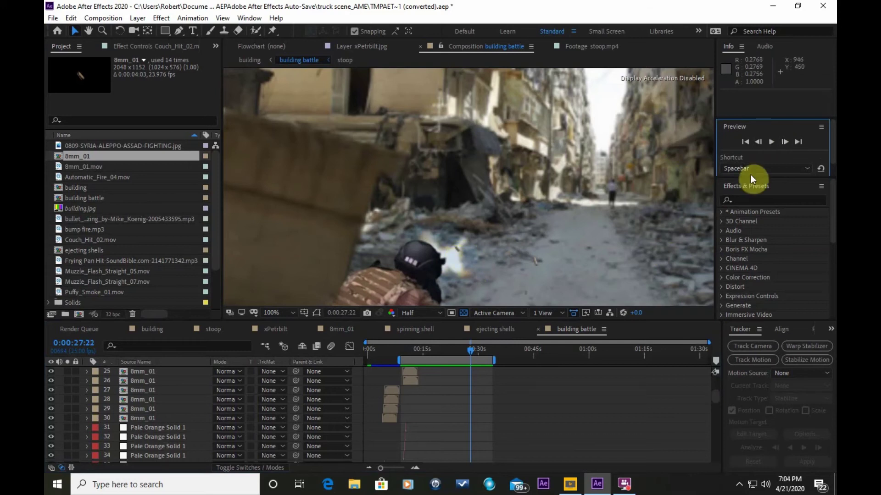
click(784, 143)
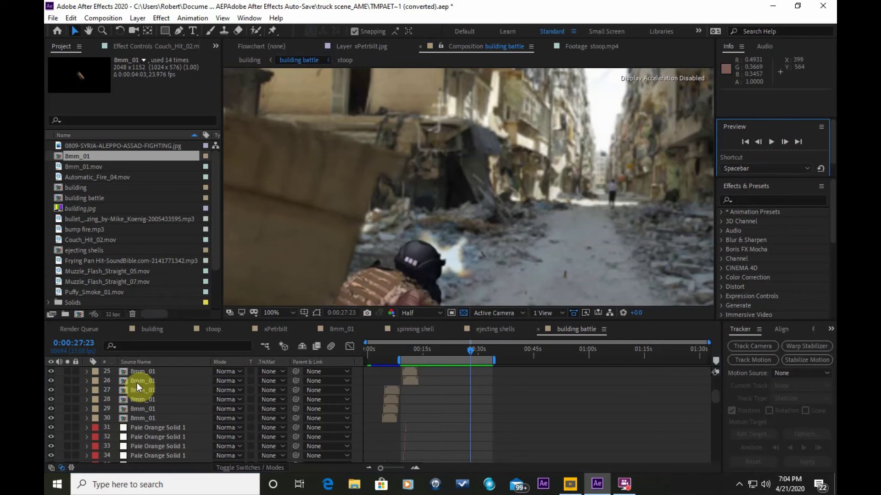
Step: Find the 8mm_01 shell layer that starts at 0:00:27:19, layer 21, and expand it to reveal its Transform group
click(87, 380)
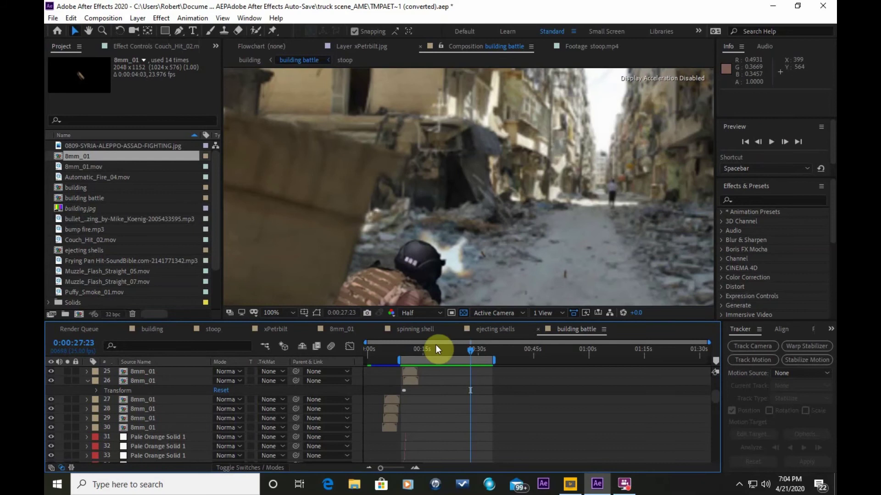
click(152, 399)
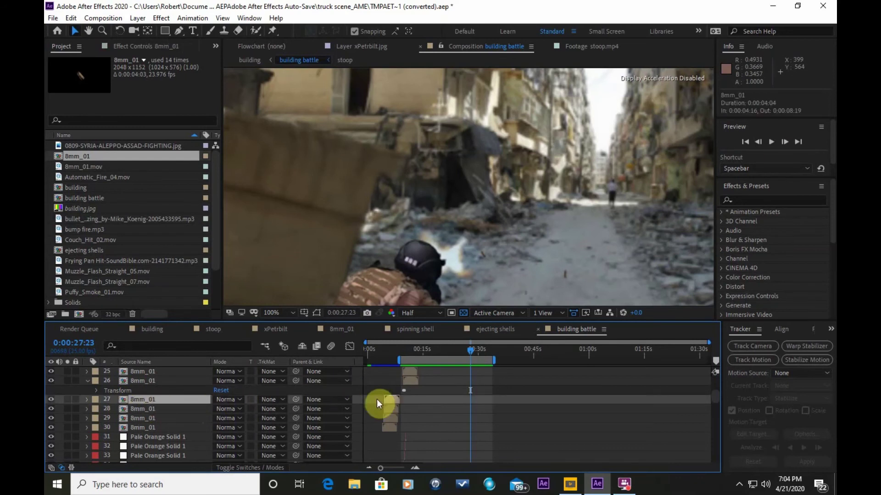
scroll(364, 440, up, 5)
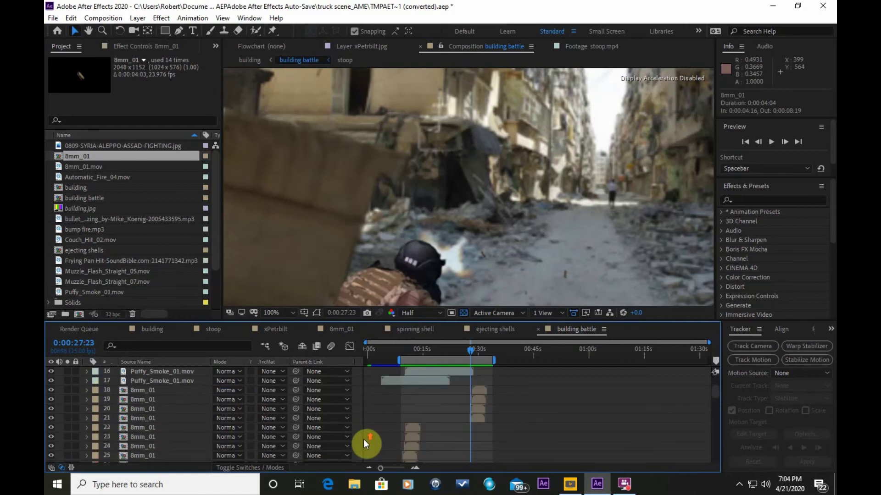
click(142, 420)
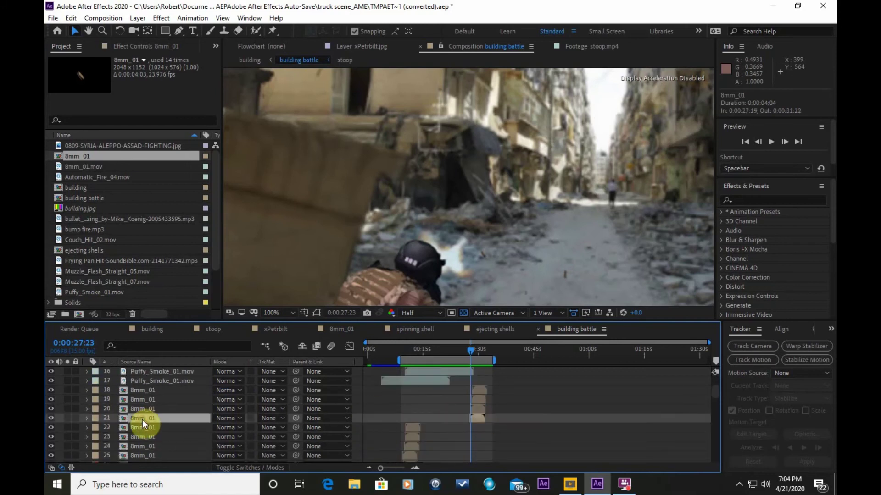
click(87, 417)
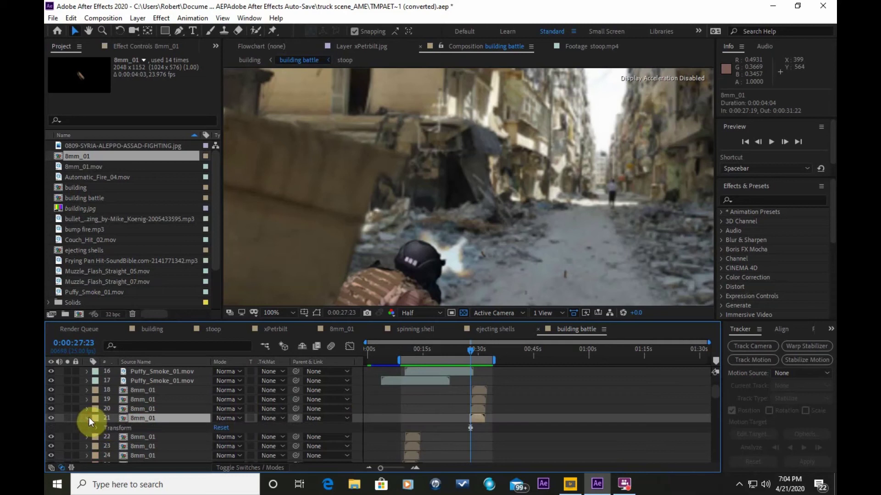
Step: Reveal the Transform properties of 8mm_01 layer 21 and start keyframing its Scale at 3.0% at 0:00:27:23
click(93, 427)
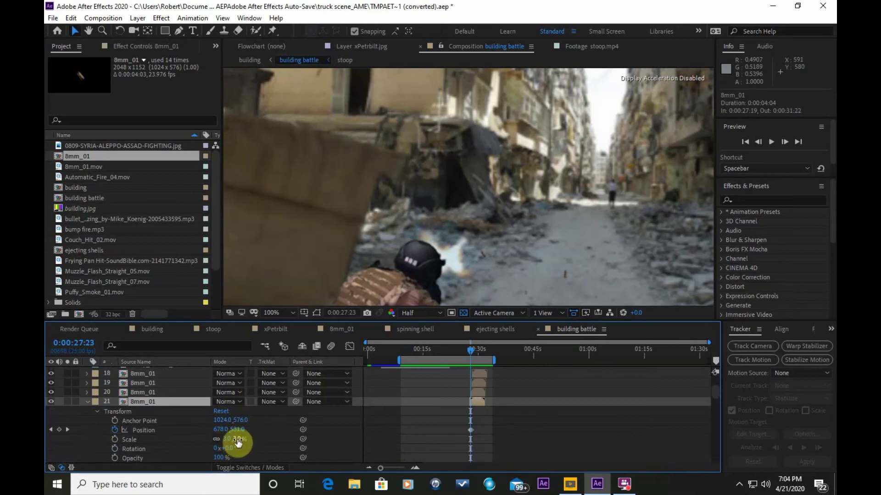
mouse_move(238, 440)
mouse_down()
mouse_move(253, 439)
mouse_move(238, 441)
mouse_up()
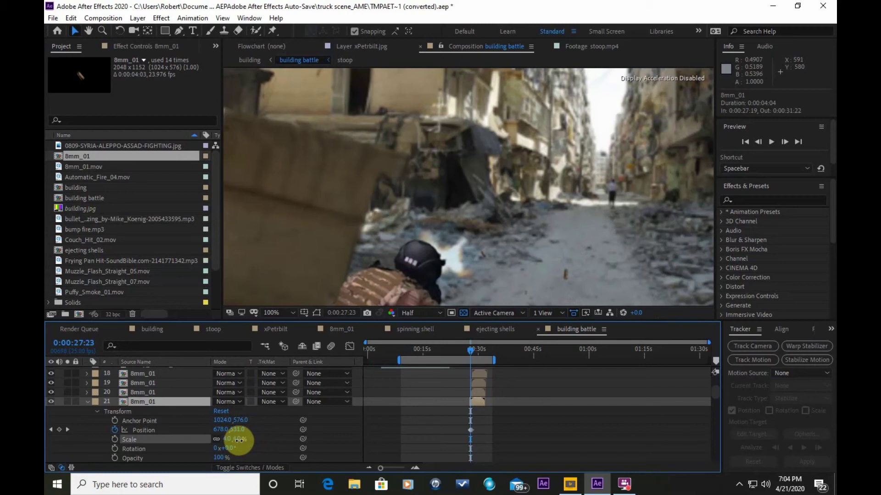
drag(239, 440, 235, 440)
click(242, 439)
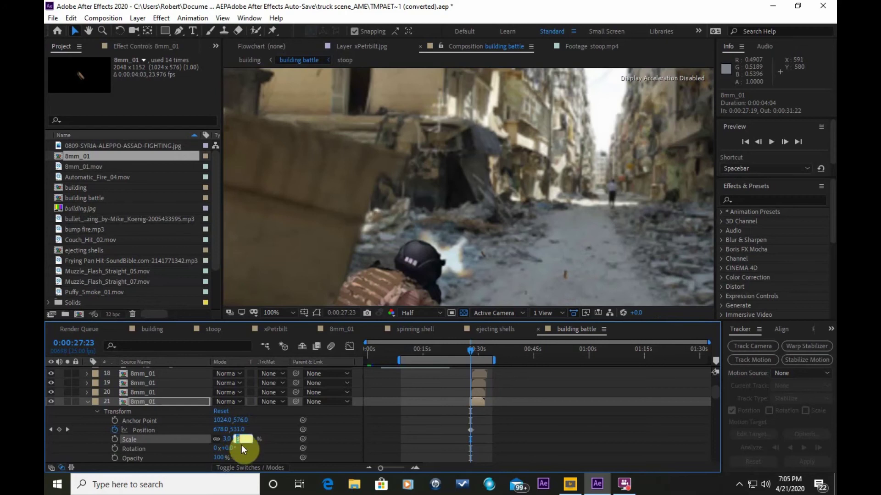
click(259, 433)
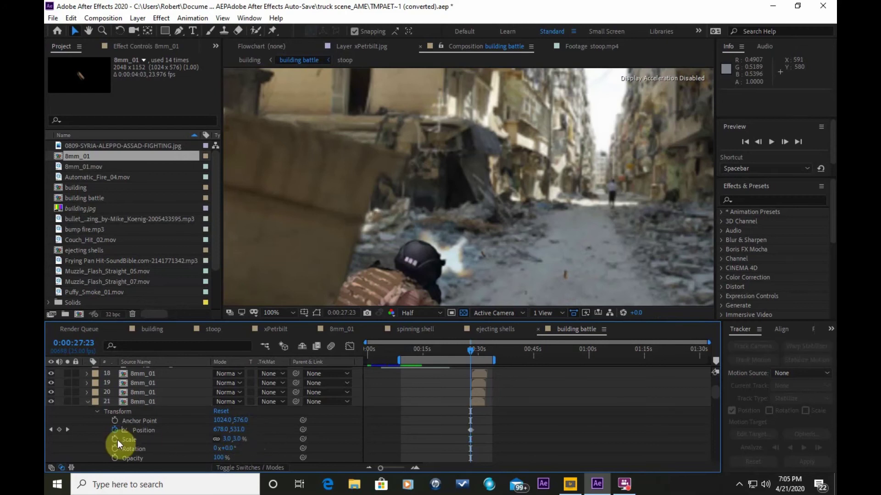
click(116, 440)
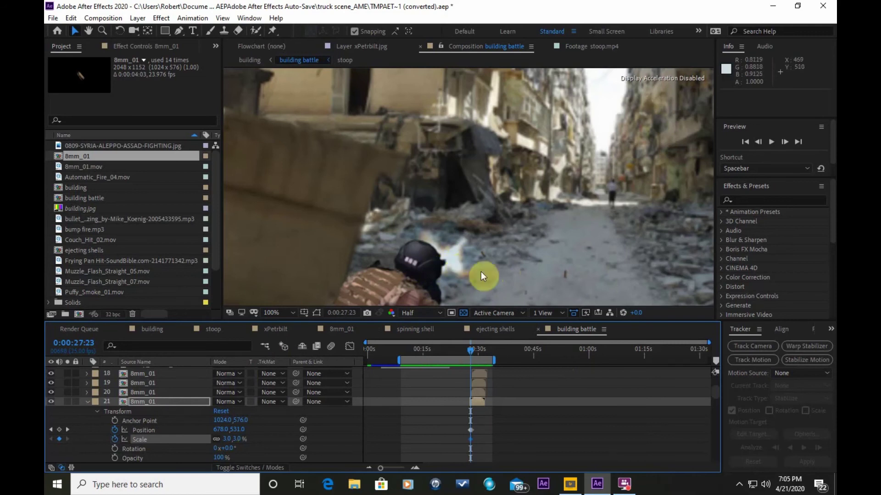
Step: Advance the composition frame by frame to 0:00:28:02 to follow the falling shell beside the soldier
click(783, 141)
click(783, 142)
click(783, 142)
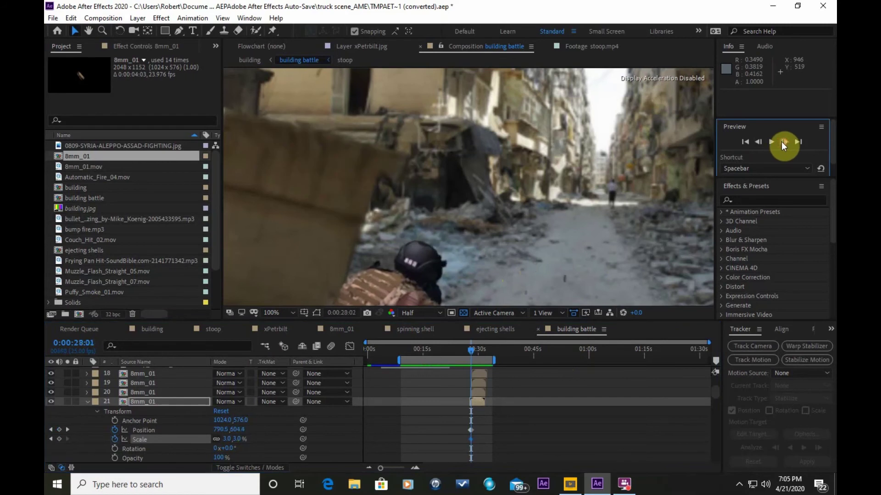
click(783, 142)
click(138, 402)
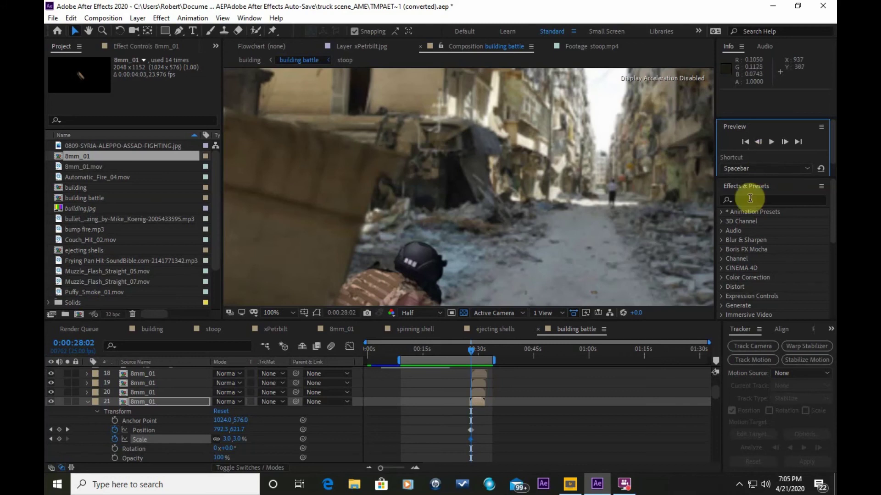
Step: Step back frame by frame to 0:00:27:22 to review the shell leaving the rifle beside the muzzle flash
click(757, 143)
click(757, 143)
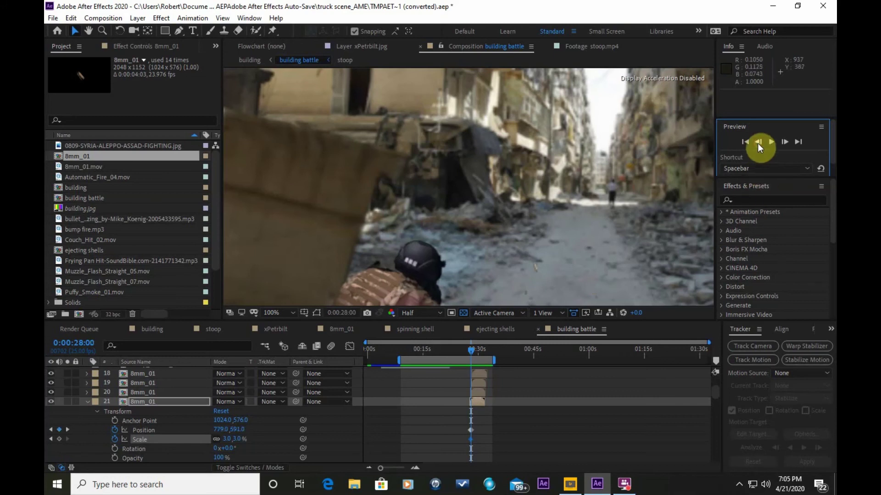
click(757, 144)
click(758, 143)
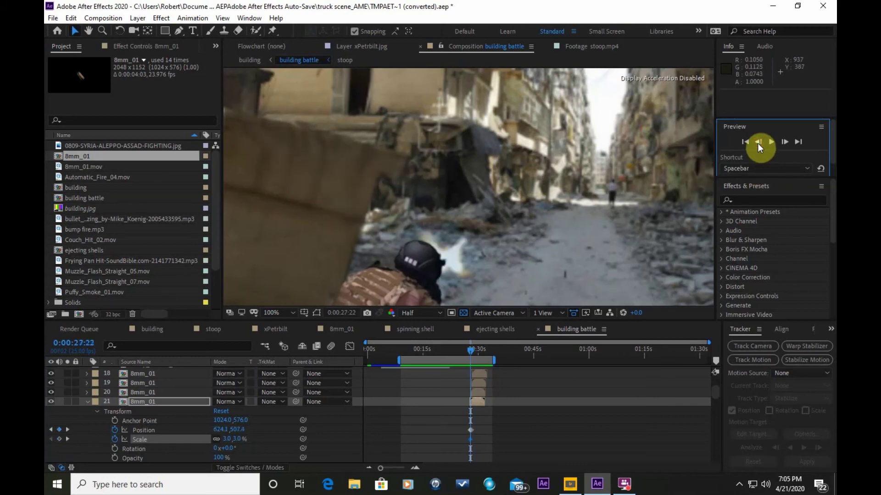
click(758, 143)
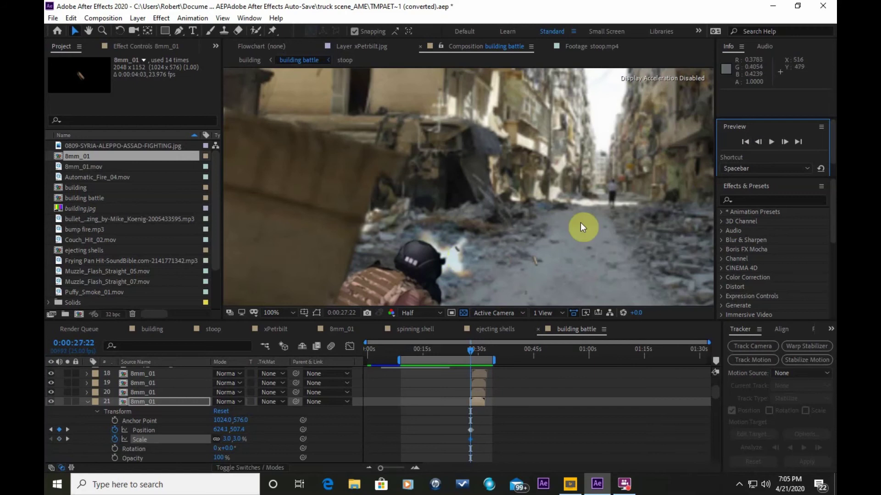
Step: Step forward frame by frame to 0:00:28:03 to compare the shell's path with the next muzzle flash
click(785, 142)
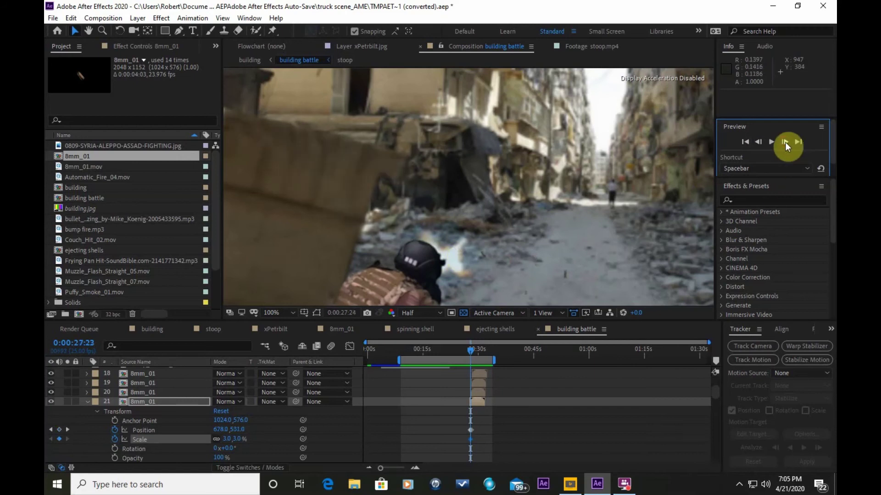
click(785, 142)
click(785, 142)
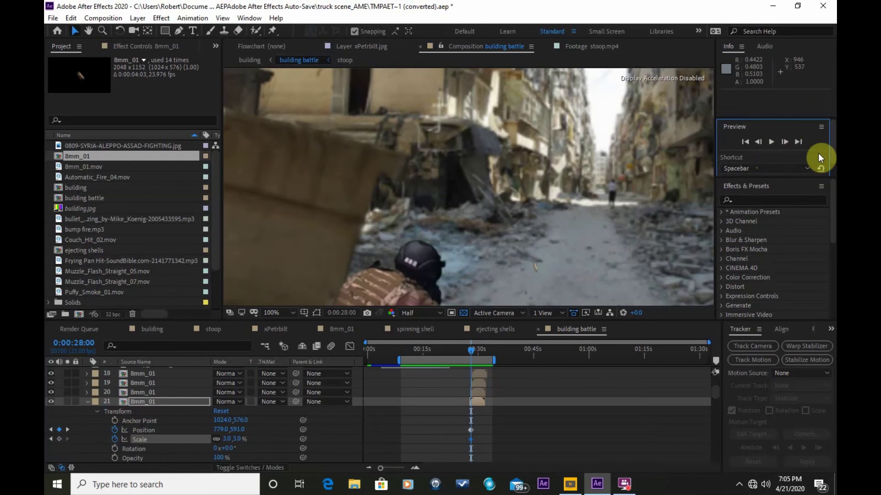
click(785, 141)
click(785, 141)
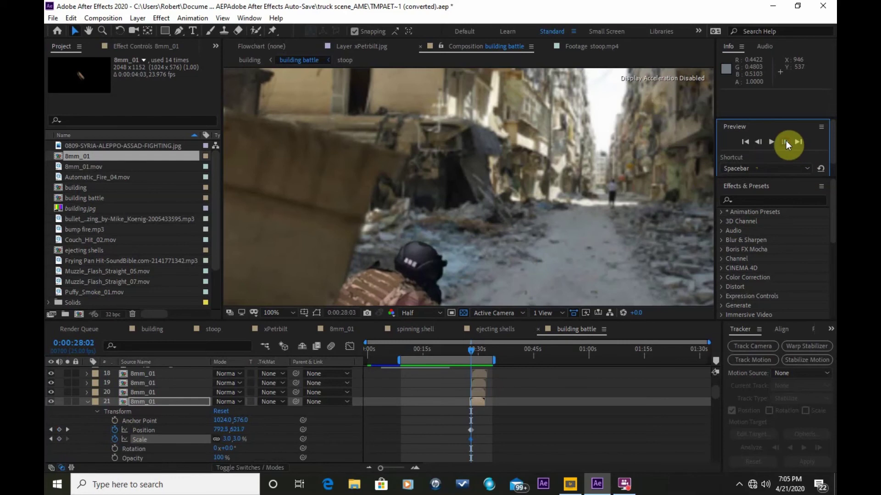
click(784, 141)
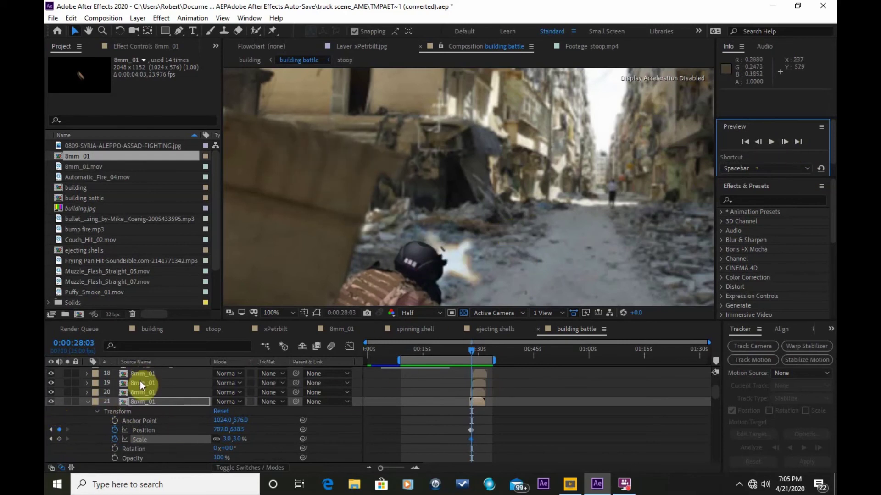
Step: Collapse the properties of 8mm_01 layers 21 and 26
click(85, 403)
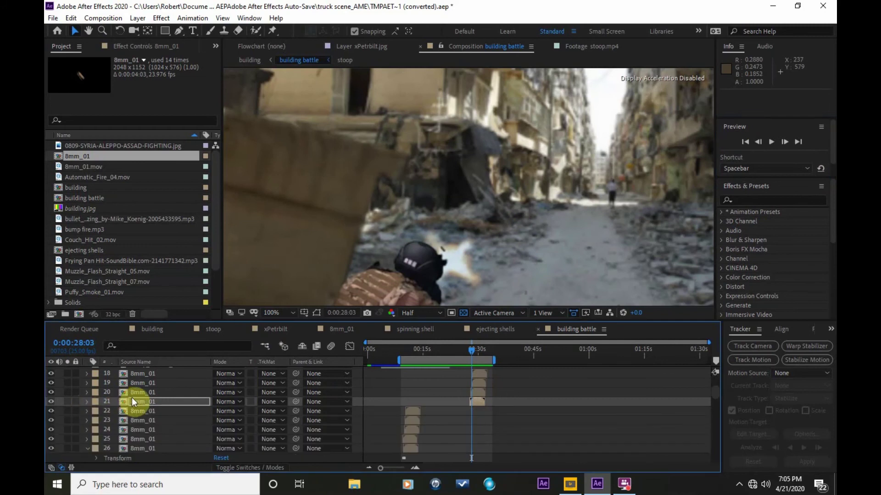
scroll(162, 405, down, 1)
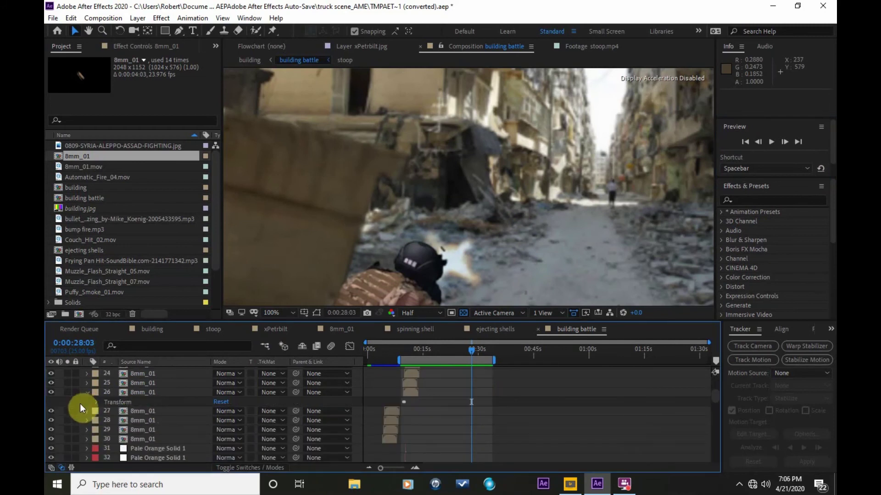
click(87, 393)
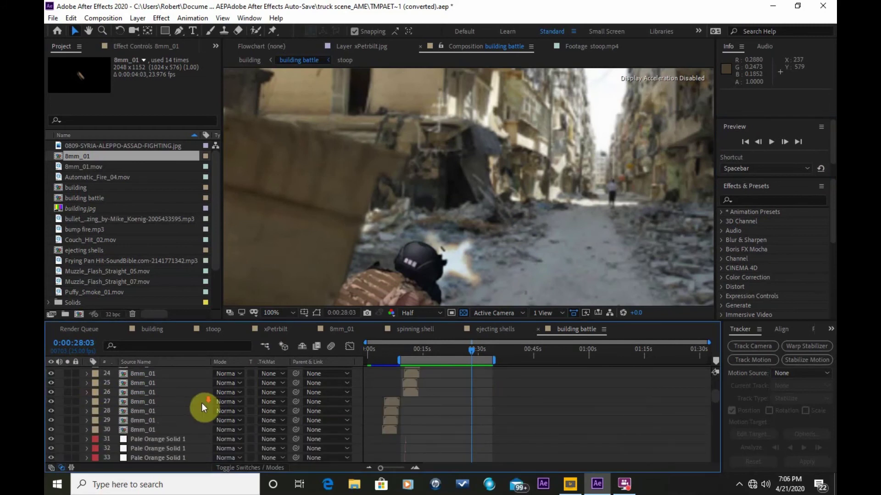
Step: Examine the ejecting shells, stoop, Puffy_Smoke_01.mov, 8mm_01 and Pale Orange Solid 1 layers and how their copies are staggered in time
scroll(202, 403, down, 4)
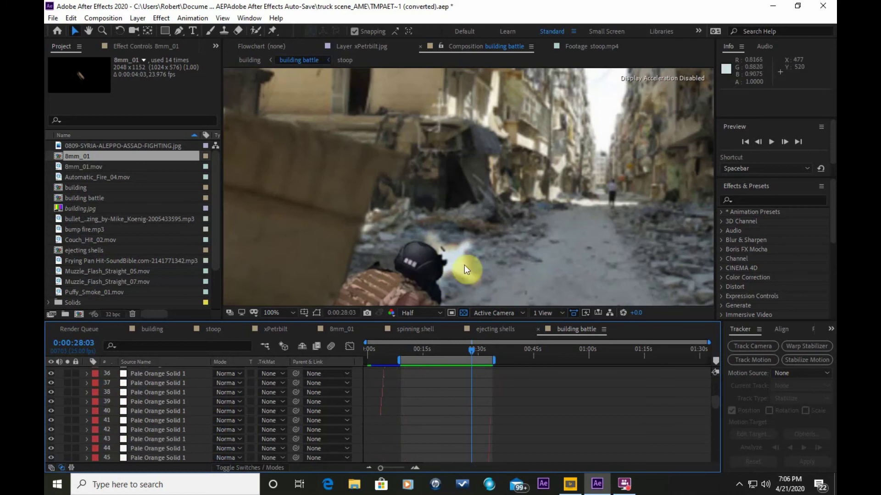
scroll(85, 430, up, 8)
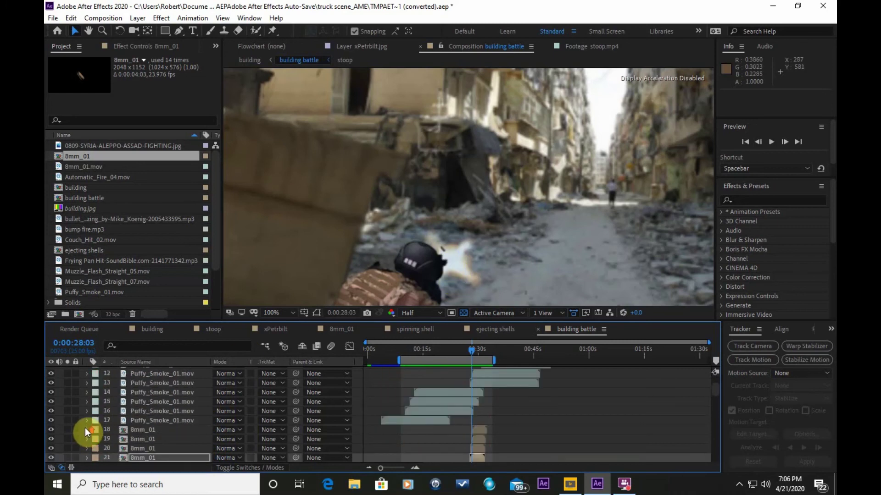
scroll(84, 428, up, 1)
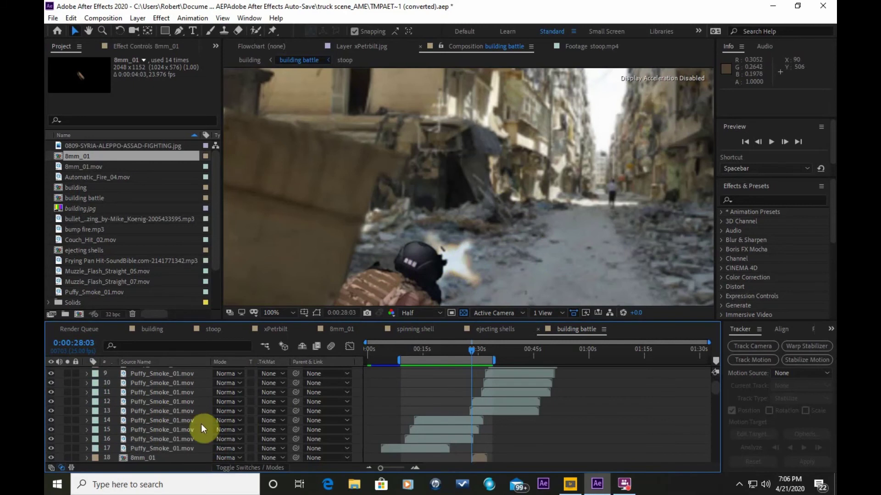
key(ctrl+d)
key(ctrl+d)
key(ctrl+d)
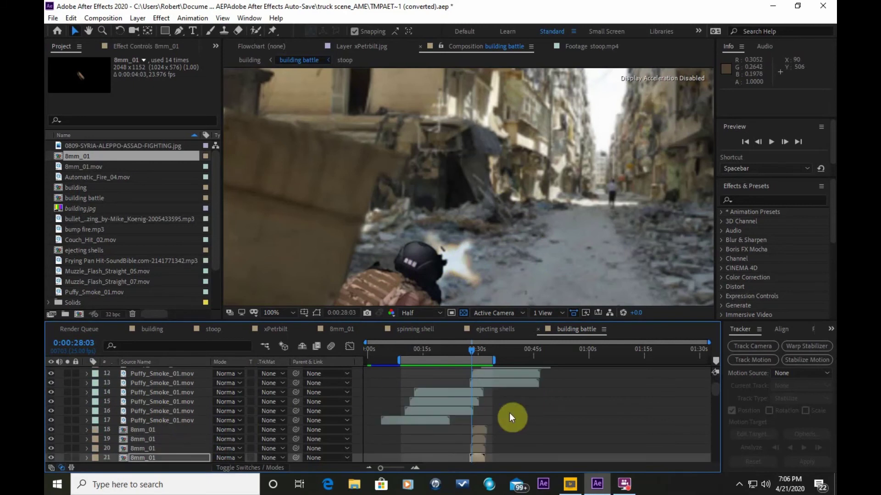
scroll(509, 412, up, 1)
scroll(518, 417, up, 3)
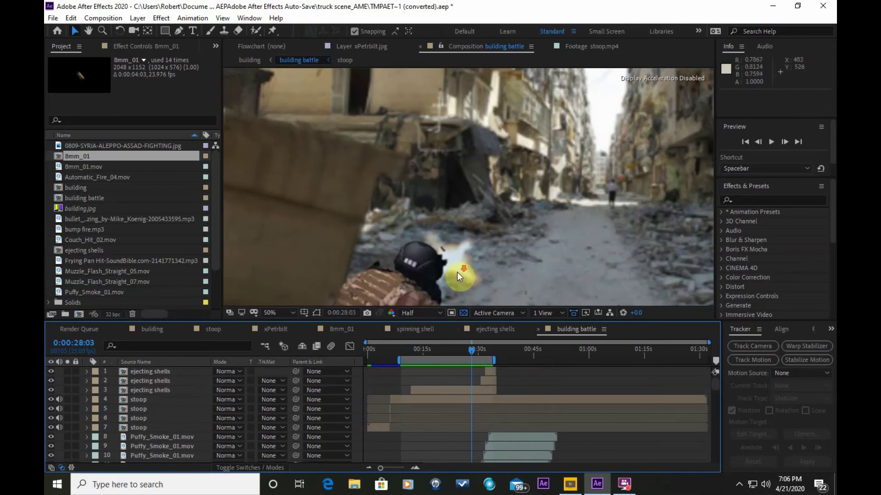
scroll(456, 272, down, 2)
scroll(456, 270, up, 2)
Step: Scrub the composition from 0:00:09:14 through 0:00:11:16 and 0:00:12:06 to 0:00:14:01 to review the soldier's firing sequence
drag(471, 351, 402, 355)
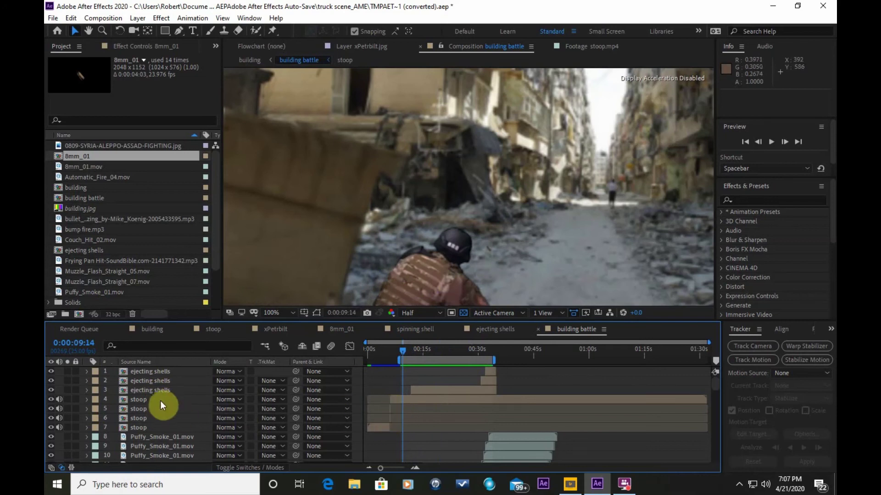
scroll(158, 400, down, 1)
scroll(145, 409, down, 1)
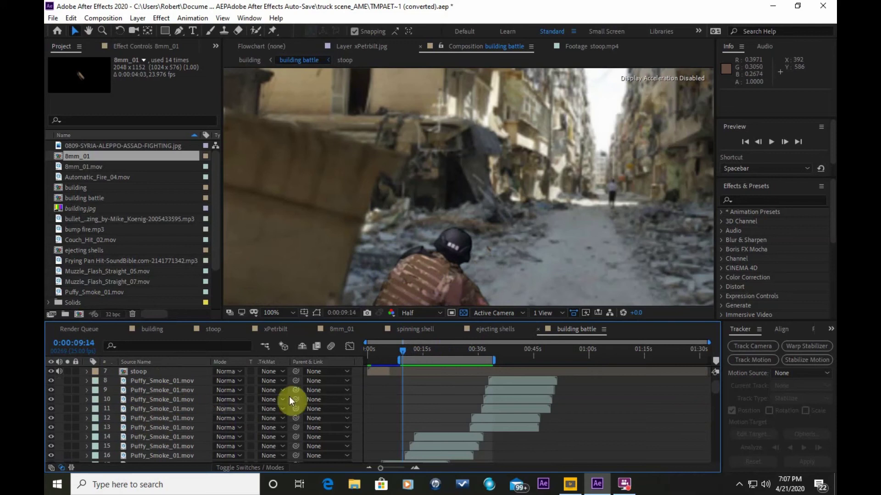
drag(402, 350, 410, 349)
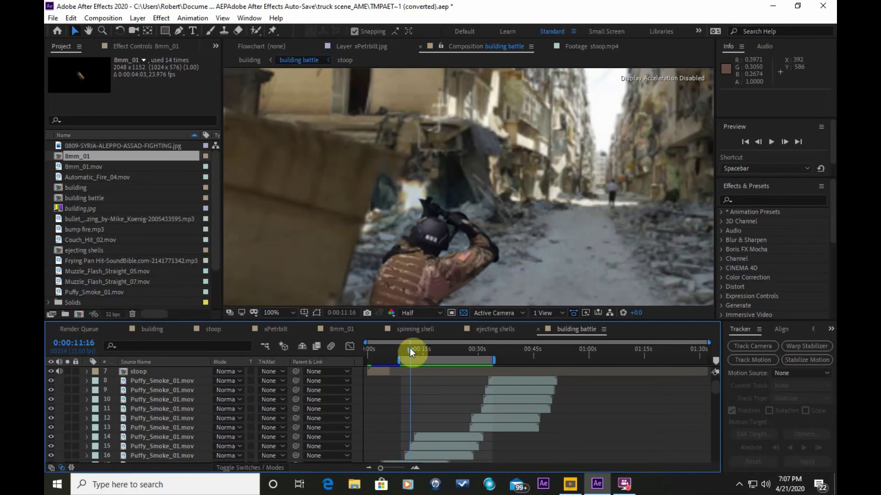
drag(410, 349, 412, 348)
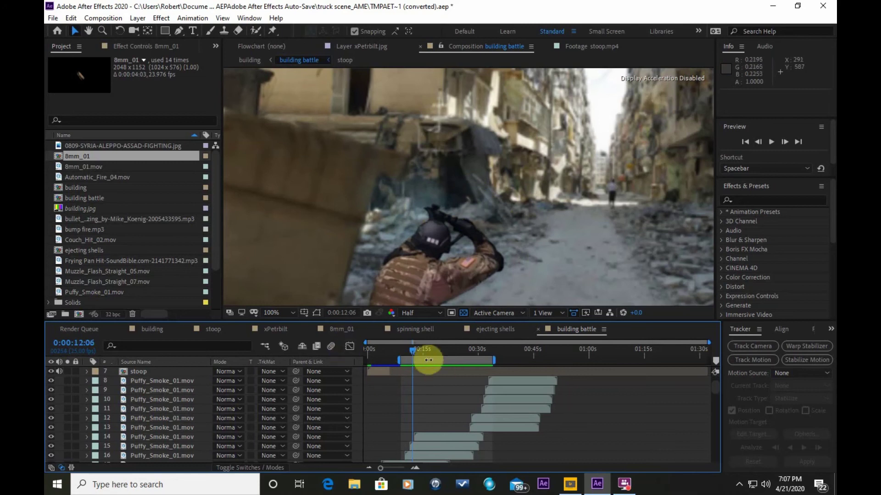
drag(413, 348, 420, 349)
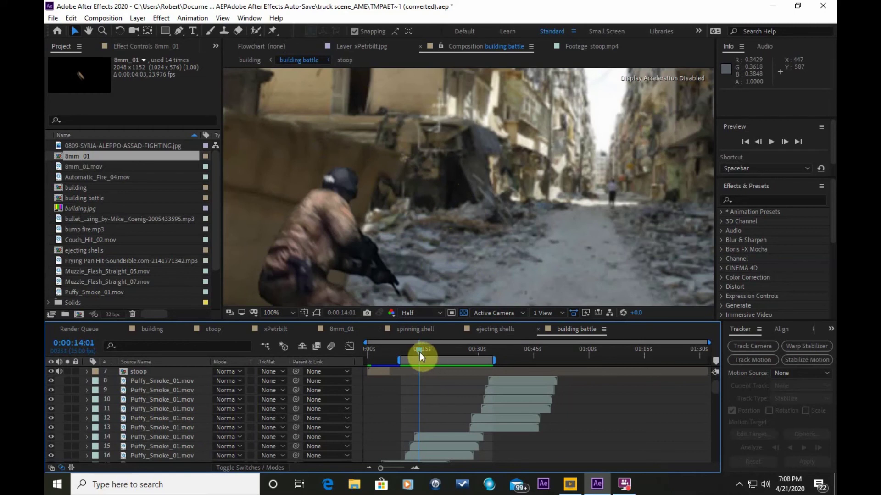
Step: Move the current time to 0:00:12:10 and expand bump fire.mp3 layer 130 to reveal its Audio group
scroll(172, 400, down, 3)
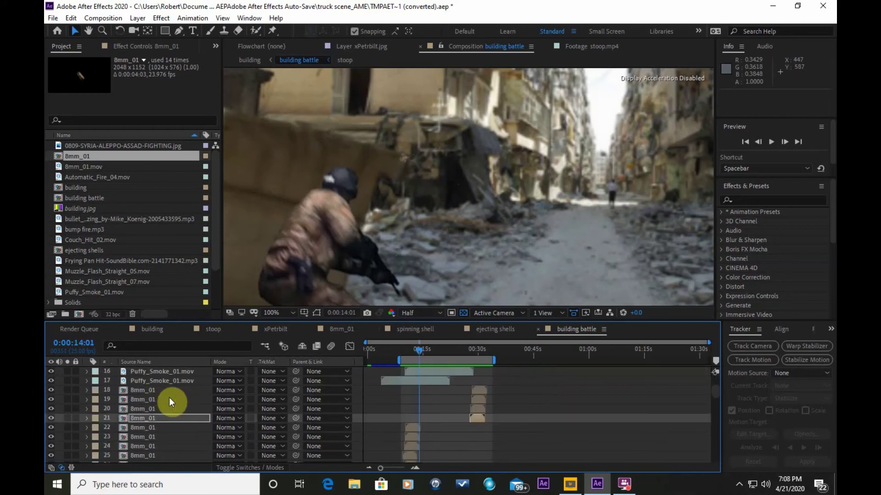
scroll(170, 398, down, 9)
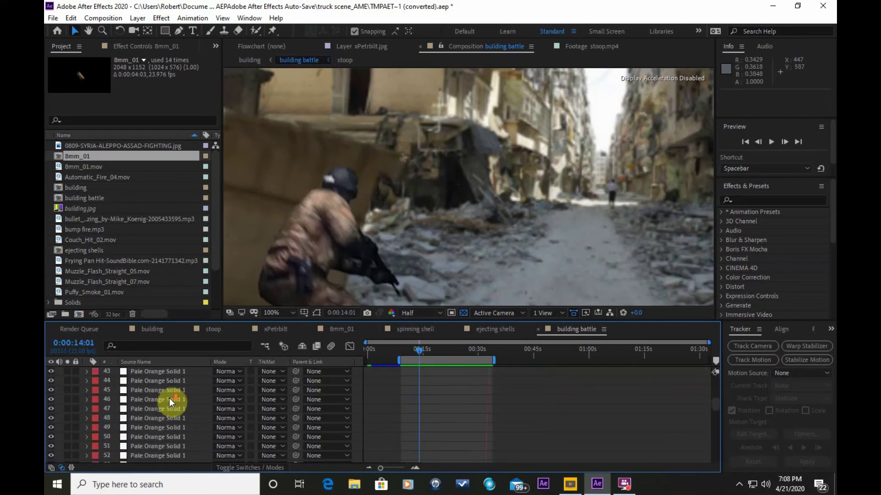
scroll(170, 398, down, 11)
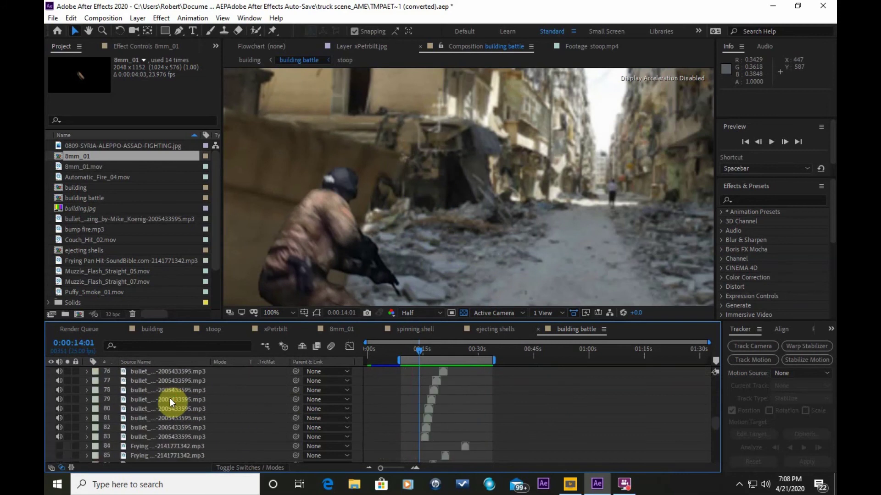
scroll(170, 399, down, 8)
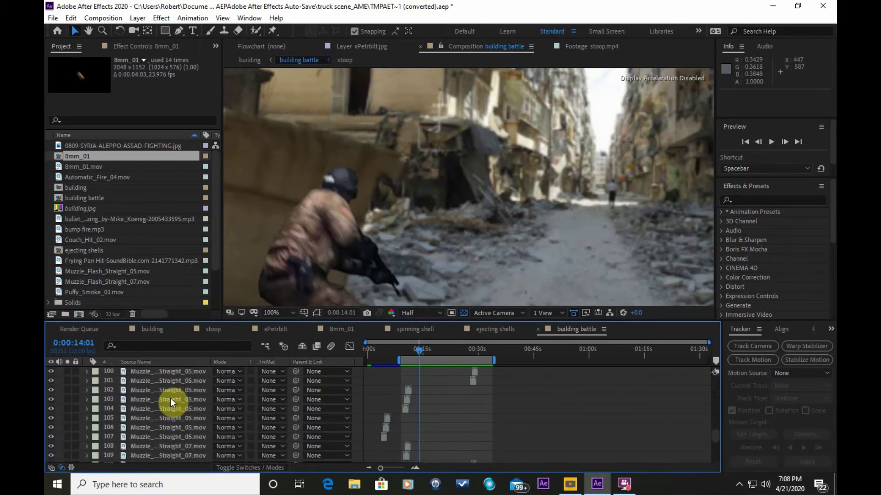
scroll(170, 398, down, 9)
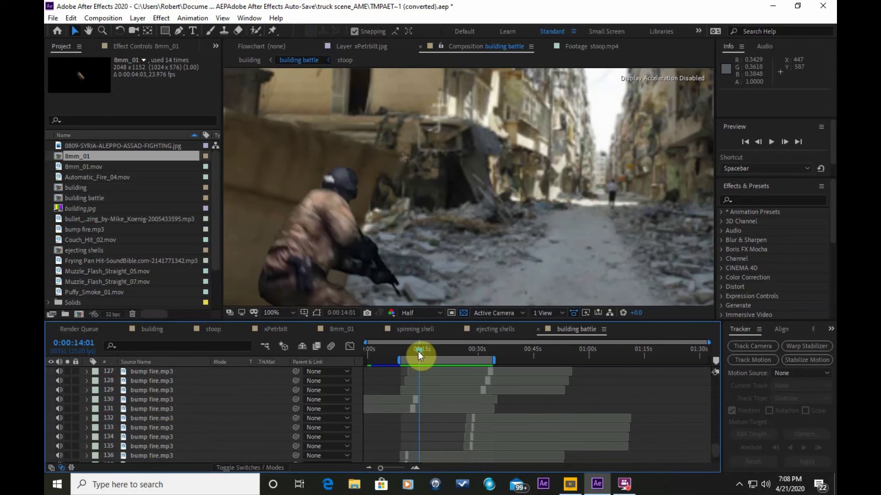
drag(418, 350, 413, 350)
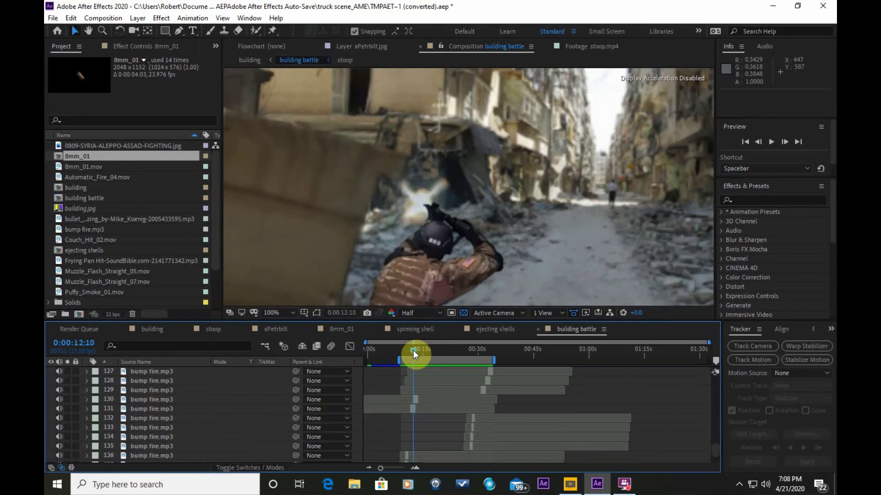
click(178, 399)
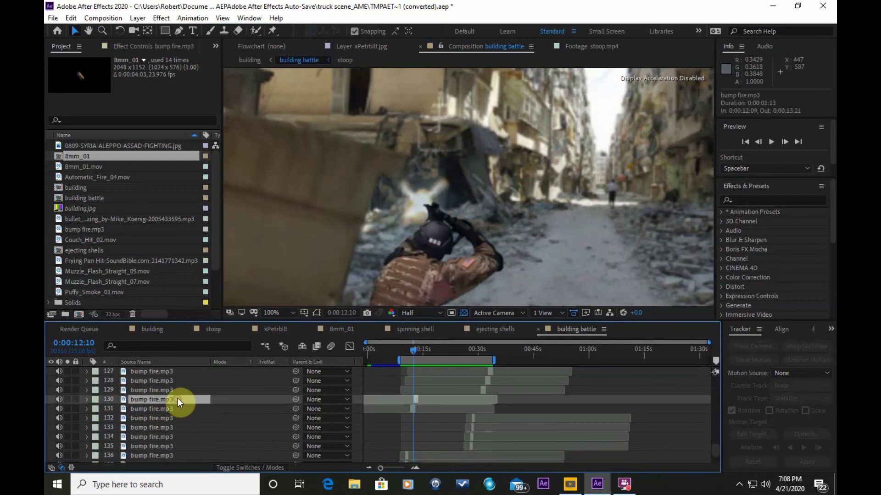
click(88, 400)
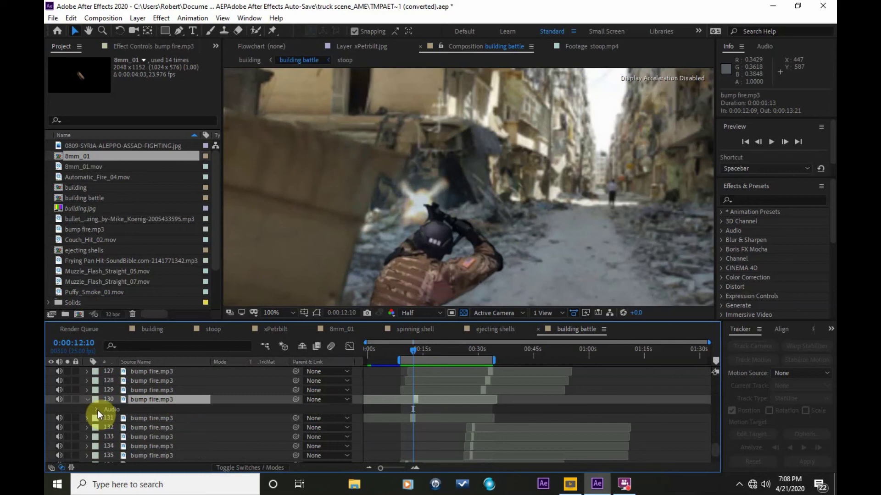
Step: Expand the Audio properties of bump fire.mp3 layer 130 to reveal its waveform beside the current time
click(97, 409)
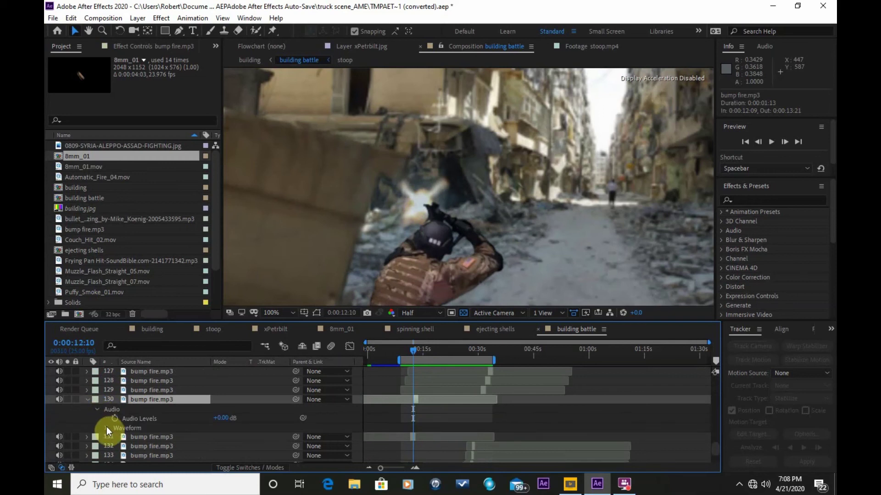
click(106, 427)
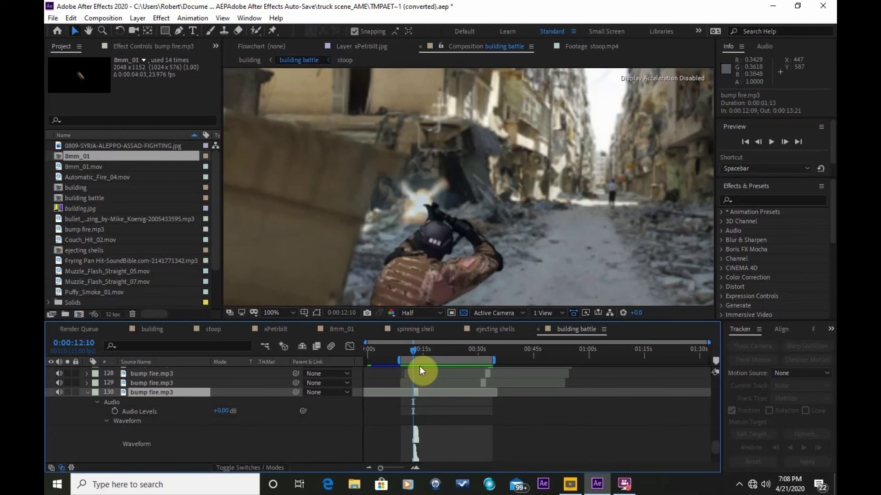
drag(413, 349, 415, 430)
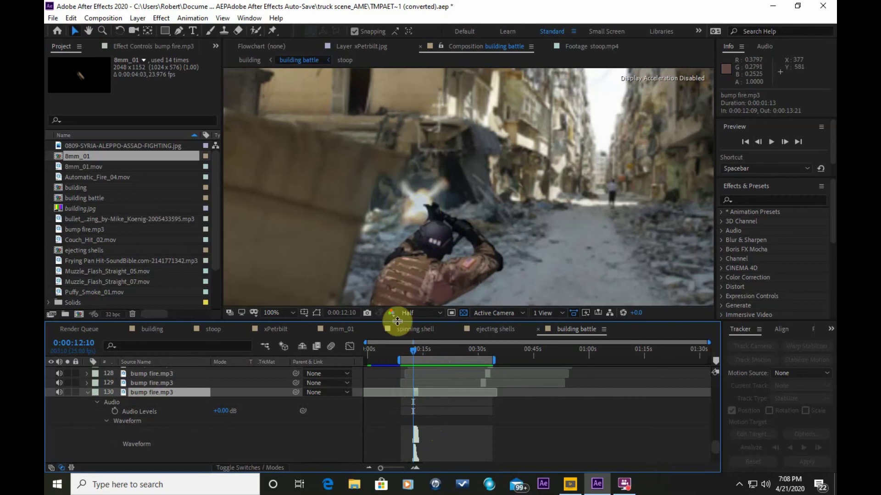
Step: Examine how the muzzle flash, Automatic_Fire_04.mov, Couch_Hit_02.mov, bullet sound and bump fire.mp3 layers are staggered against the gunshot waveform
scroll(250, 378, up, 6)
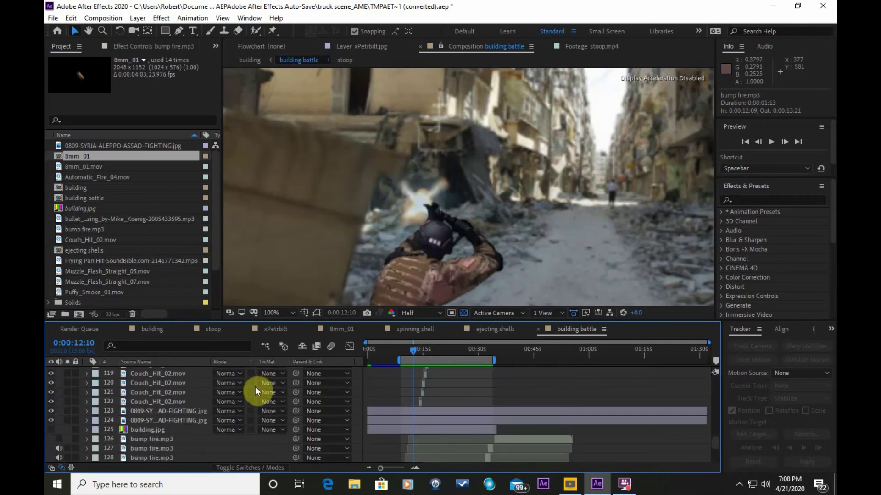
scroll(259, 391, up, 3)
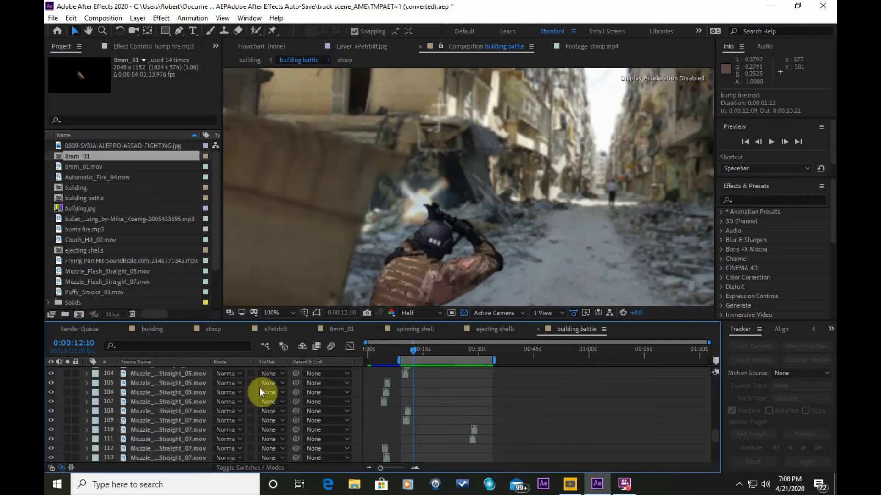
scroll(259, 393, up, 1)
scroll(259, 387, up, 2)
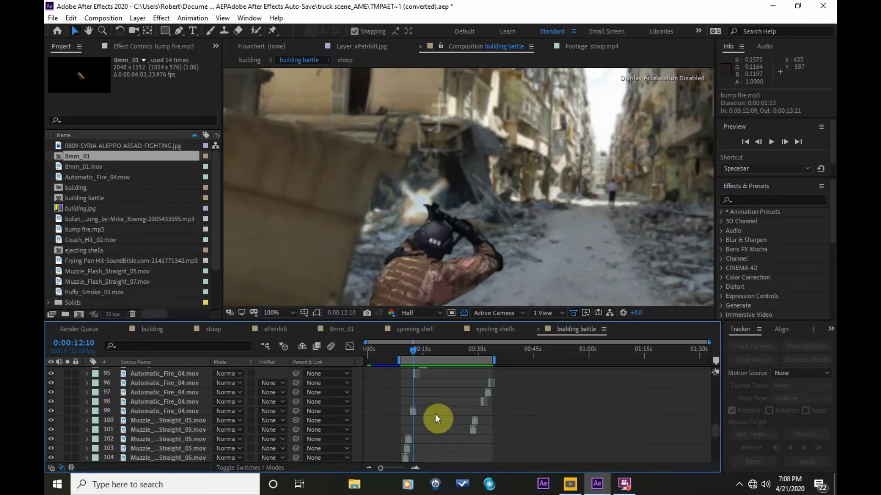
scroll(435, 416, down, 4)
scroll(435, 414, down, 8)
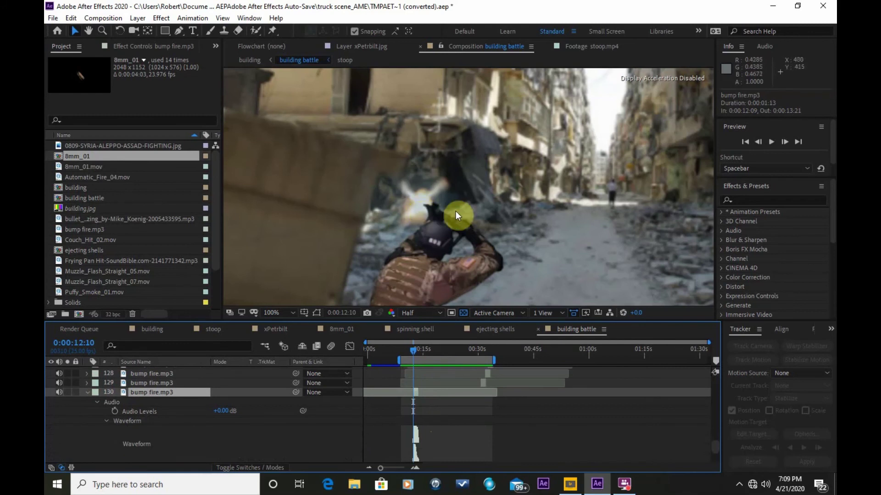
scroll(283, 433, up, 15)
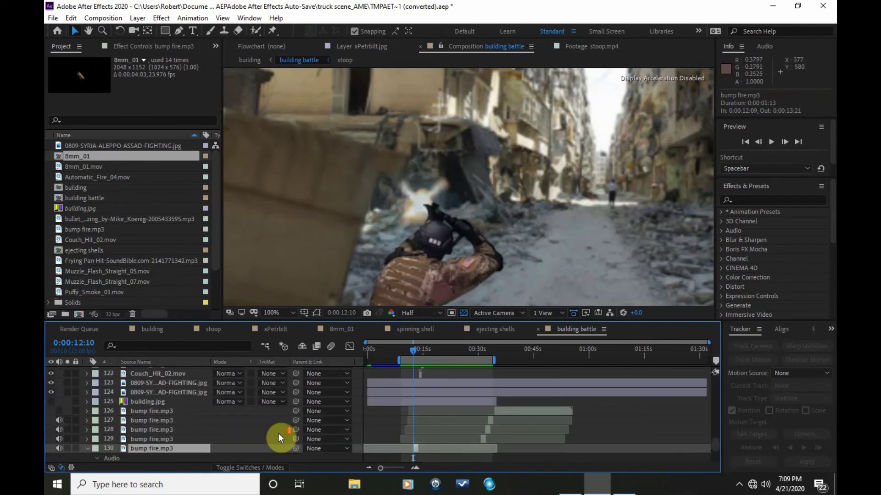
scroll(278, 433, up, 14)
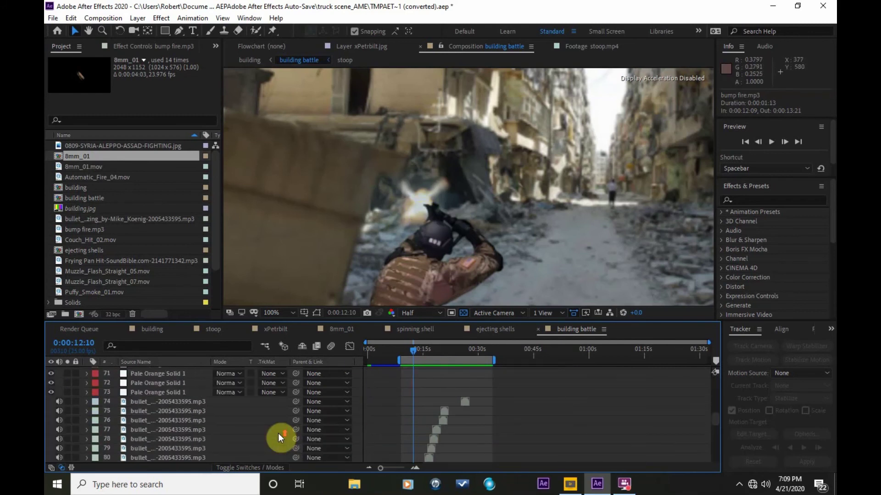
scroll(278, 433, up, 7)
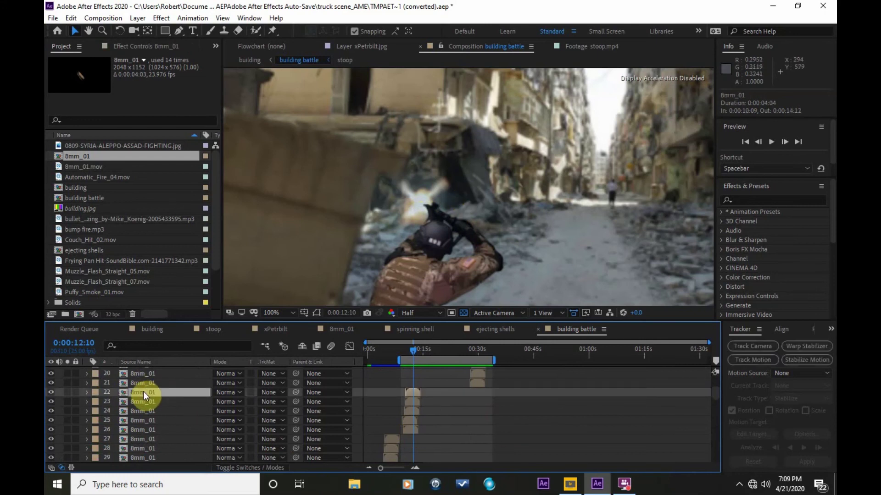
Step: Select 8mm_01 layers 21, 23, 24, 25 and 26 one after another to review the individual shell copies
click(155, 384)
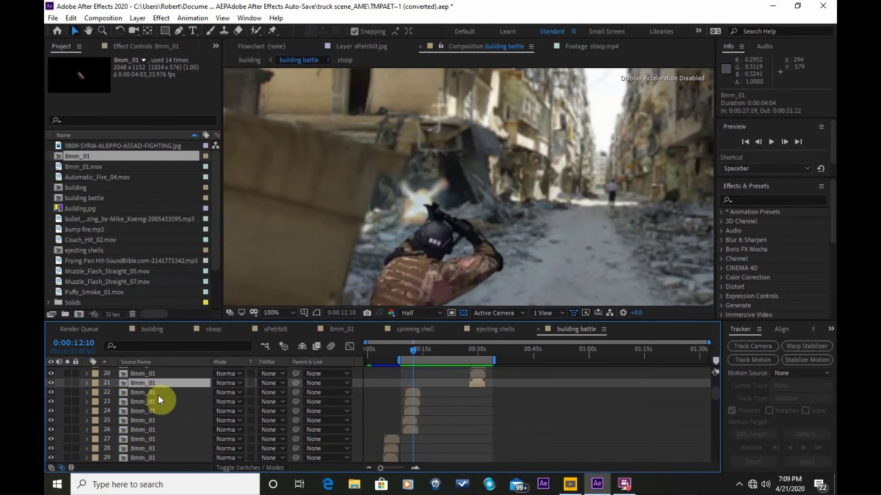
click(159, 401)
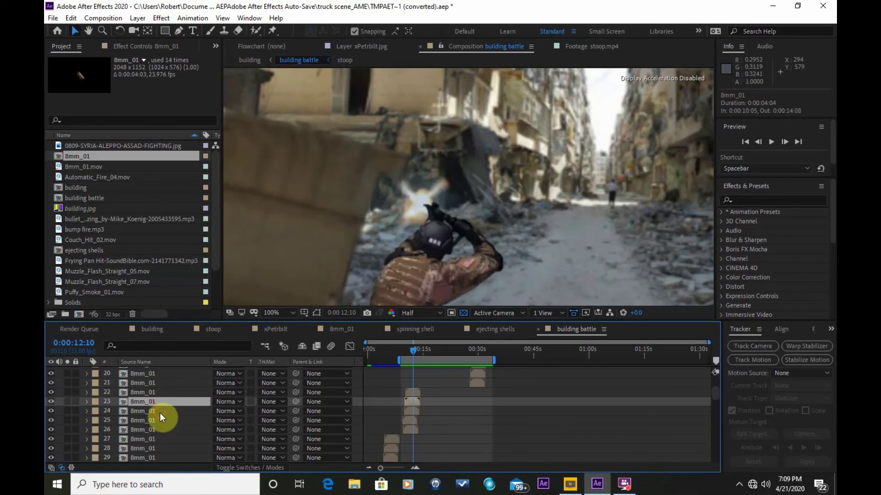
click(160, 413)
click(158, 419)
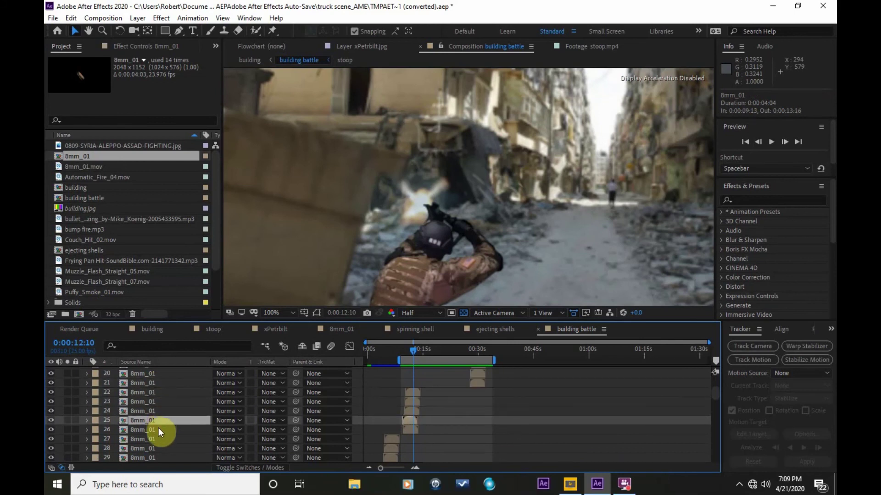
click(159, 428)
Step: Select ejecting shells layer 3 and scrub between 0:00:11:16 and 0:00:12:06 to review the shells around the rifle
scroll(178, 413, up, 3)
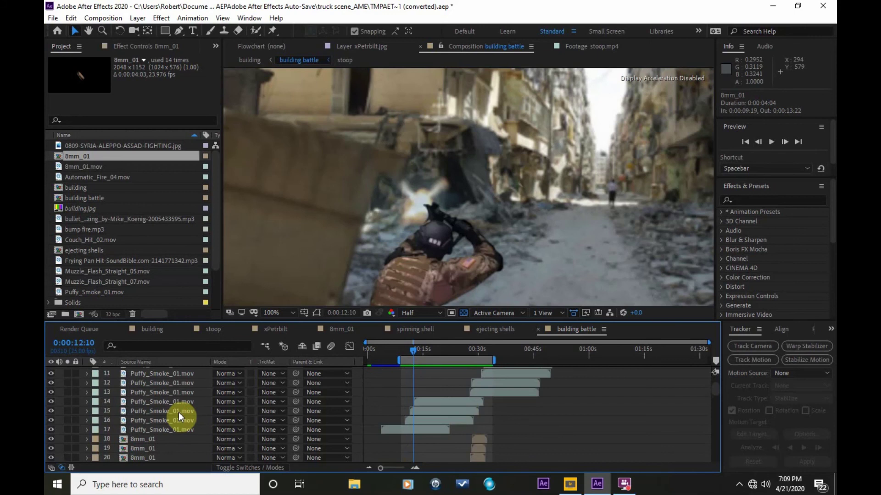
scroll(178, 412, up, 4)
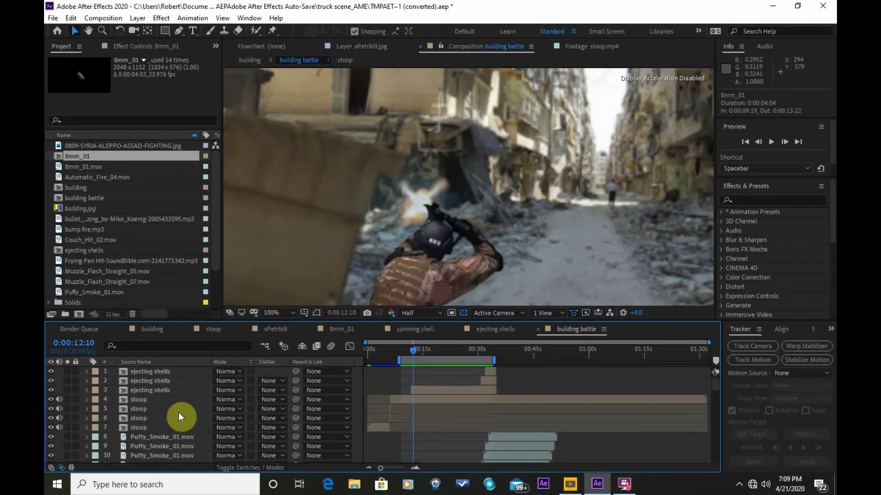
click(180, 388)
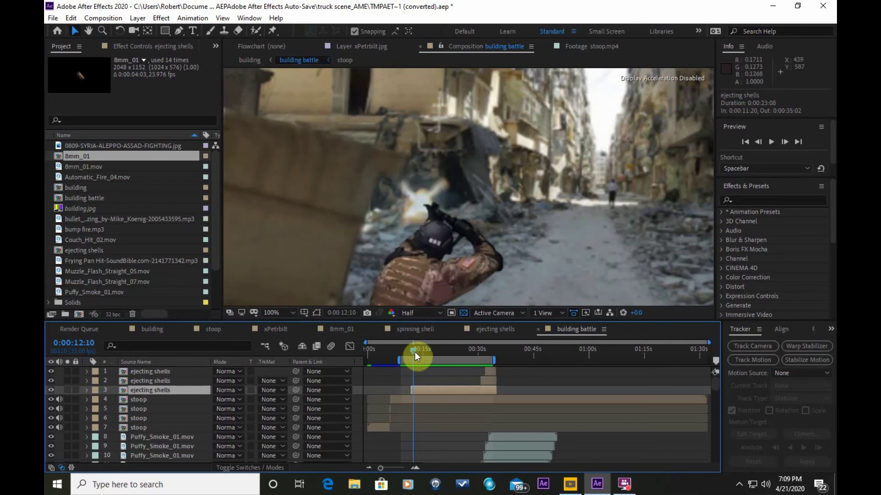
drag(412, 351, 411, 352)
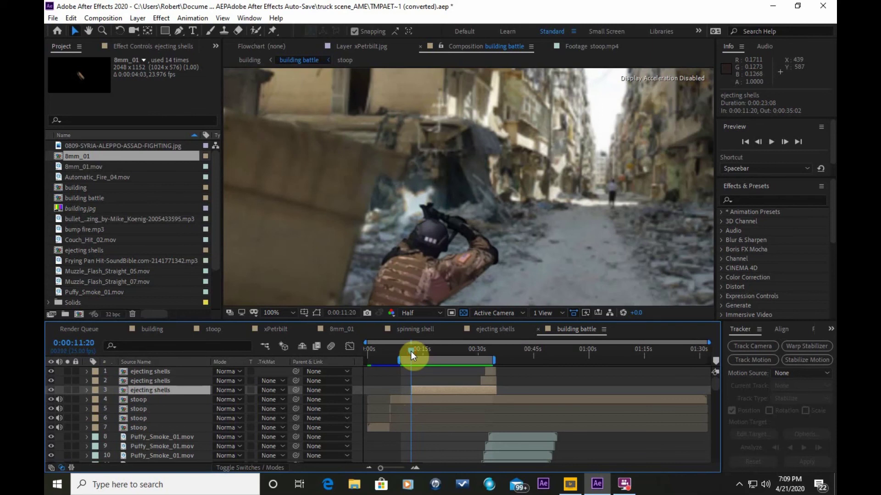
drag(411, 352, 411, 351)
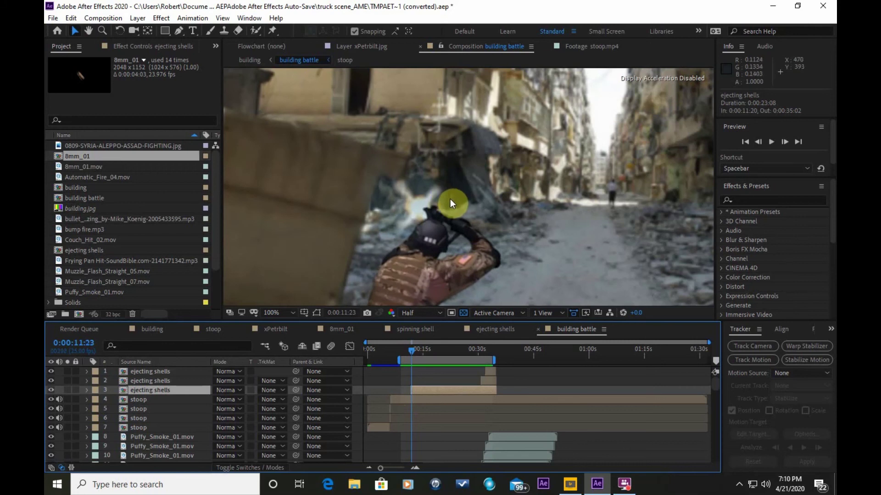
click(410, 348)
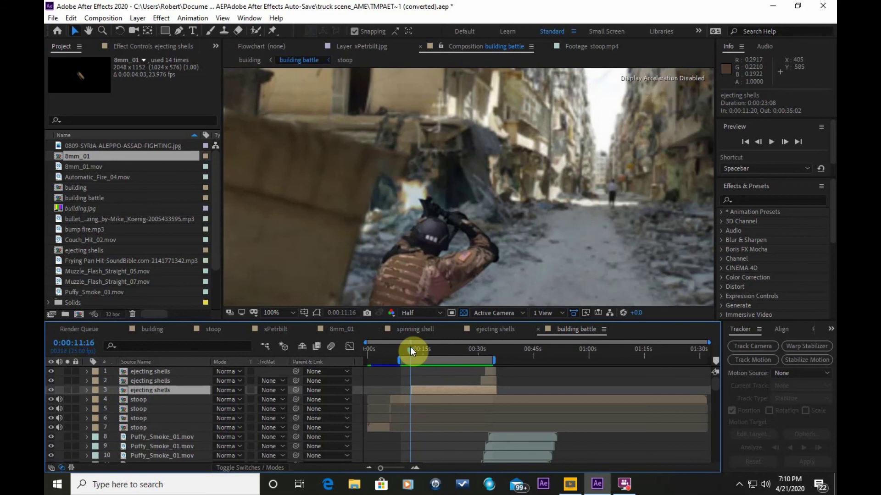
click(410, 347)
click(413, 347)
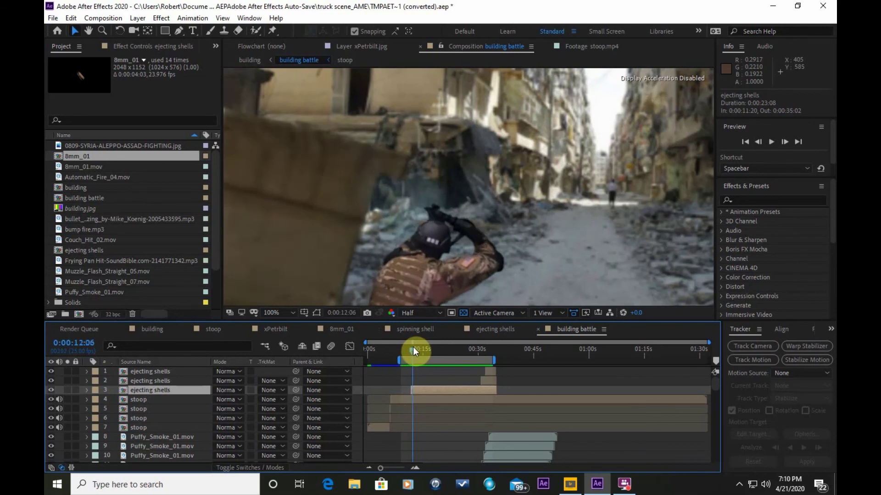
click(412, 347)
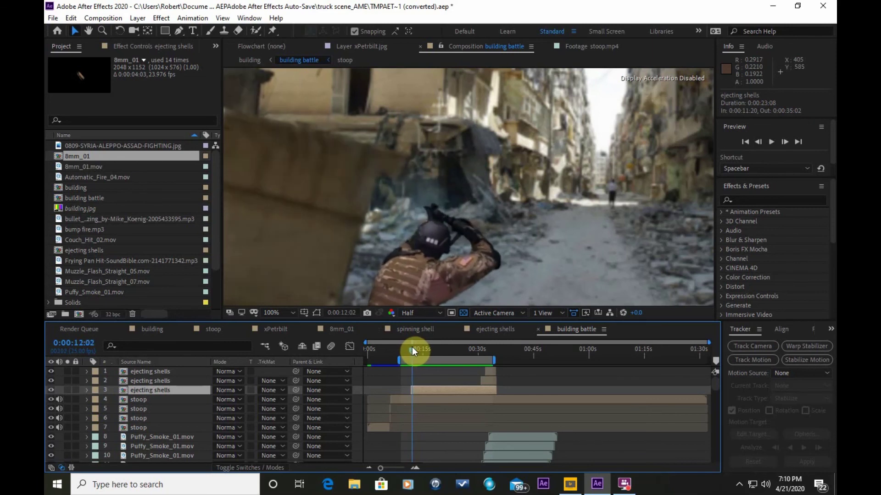
click(411, 346)
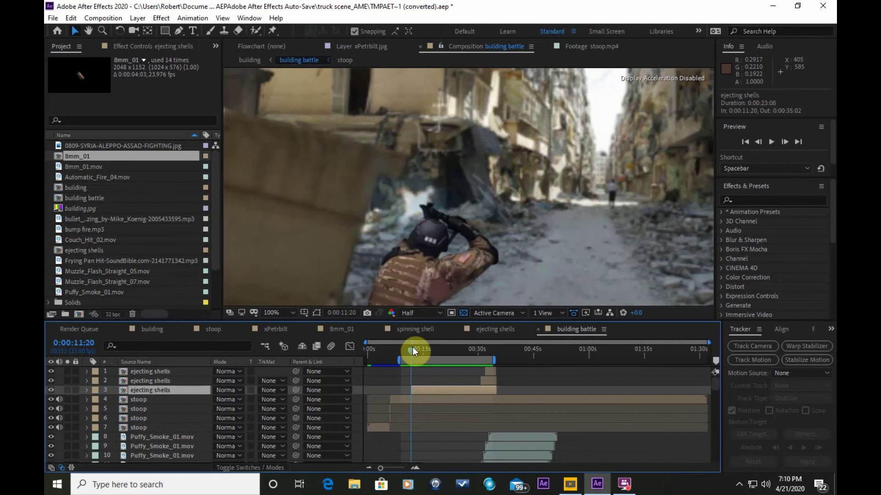
click(412, 347)
click(410, 347)
Step: Inspect the rifle area at 400% magnification, try the Third preview resolution, and restore Half
scroll(438, 275, up, 4)
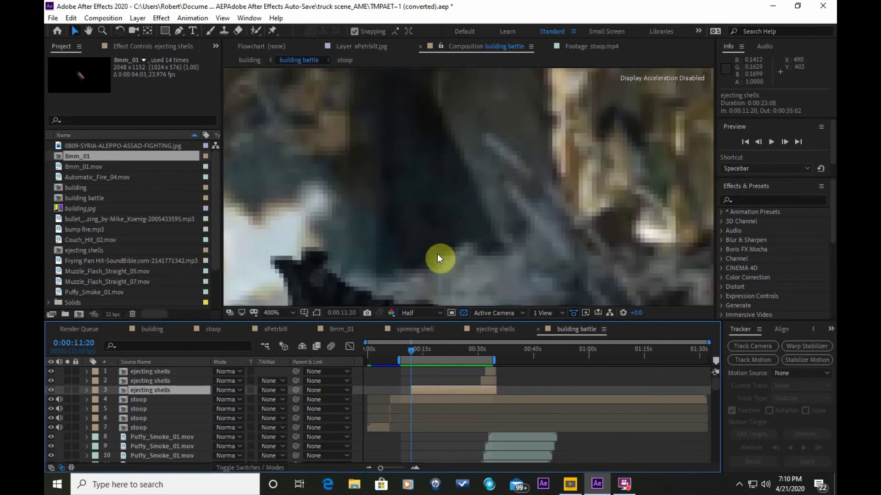
click(440, 313)
click(441, 319)
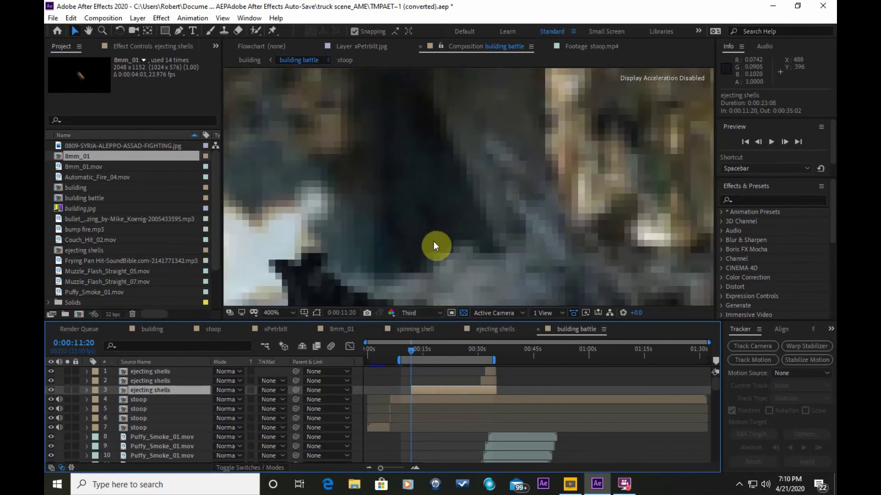
scroll(433, 242, down, 4)
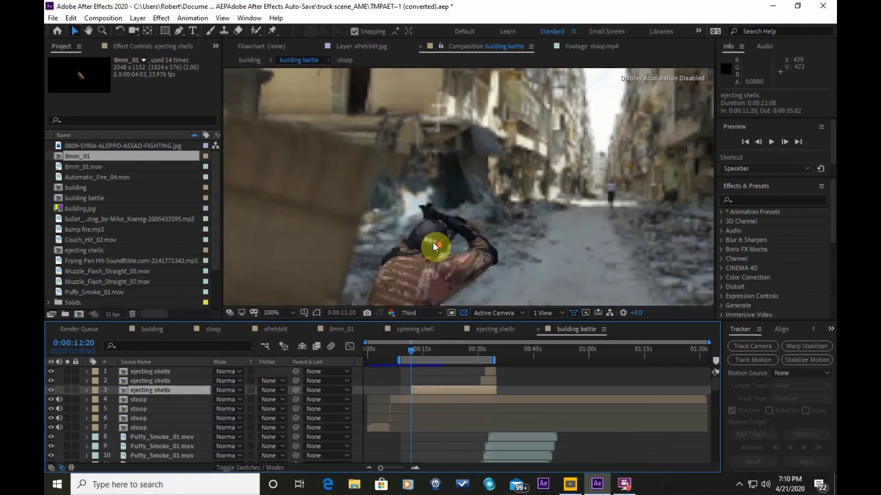
scroll(433, 242, down, 2)
scroll(433, 243, up, 2)
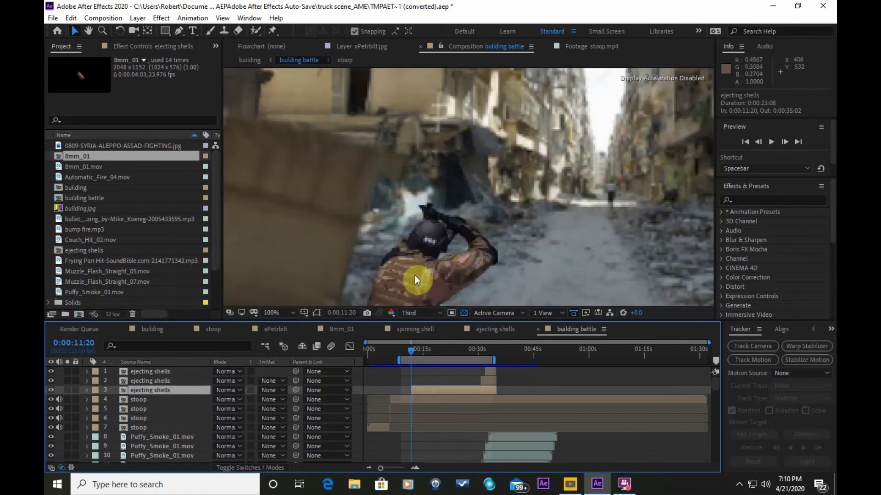
scroll(414, 275, down, 2)
scroll(429, 257, up, 2)
click(440, 314)
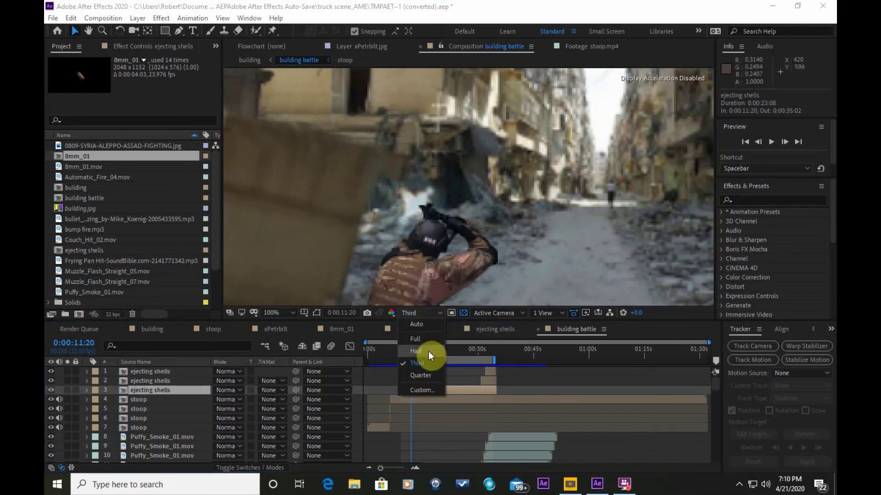
click(428, 352)
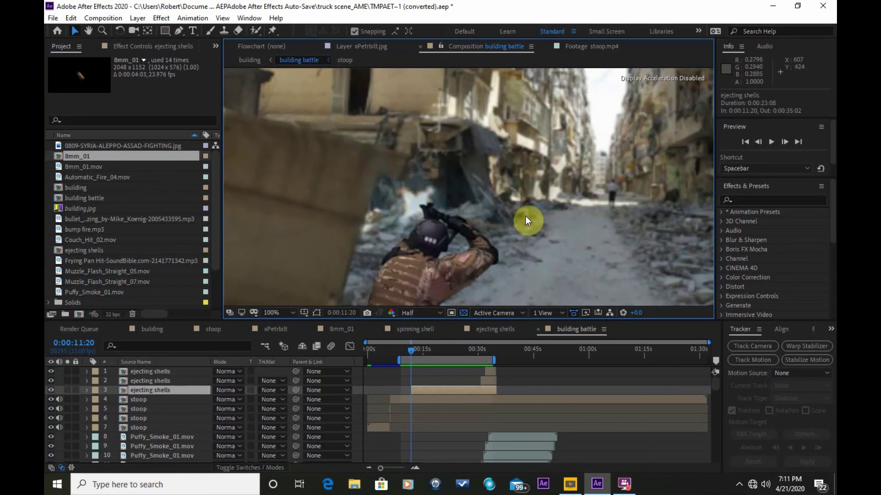
Step: Play the building battle composition from 0:00:08:24 at 100% magnification, stop playback, and move the current time to 0:00:08:13
key(comma)
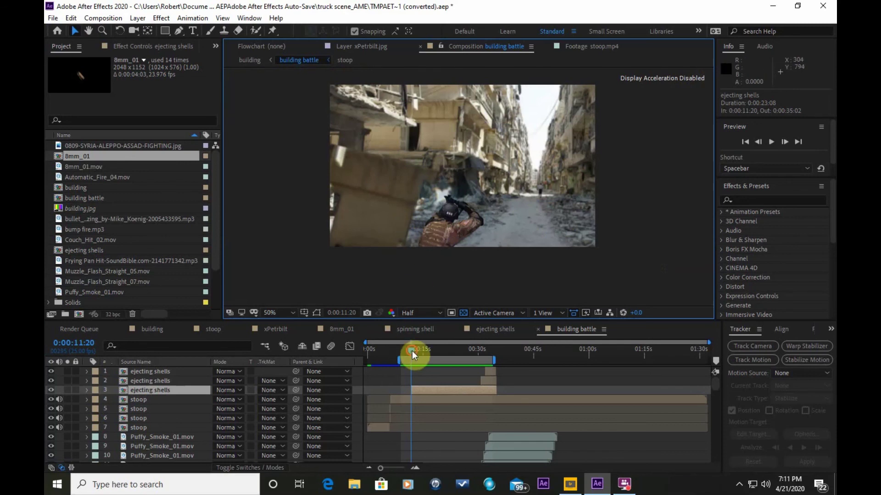
drag(411, 351, 402, 350)
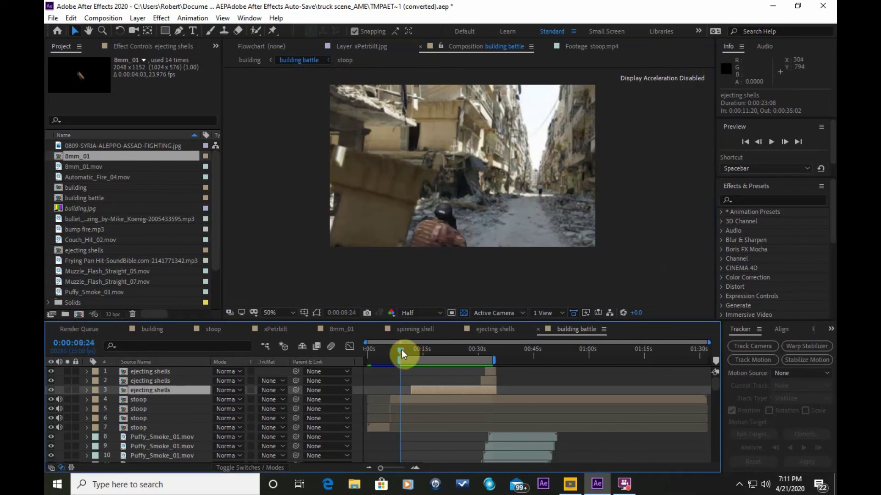
key(period)
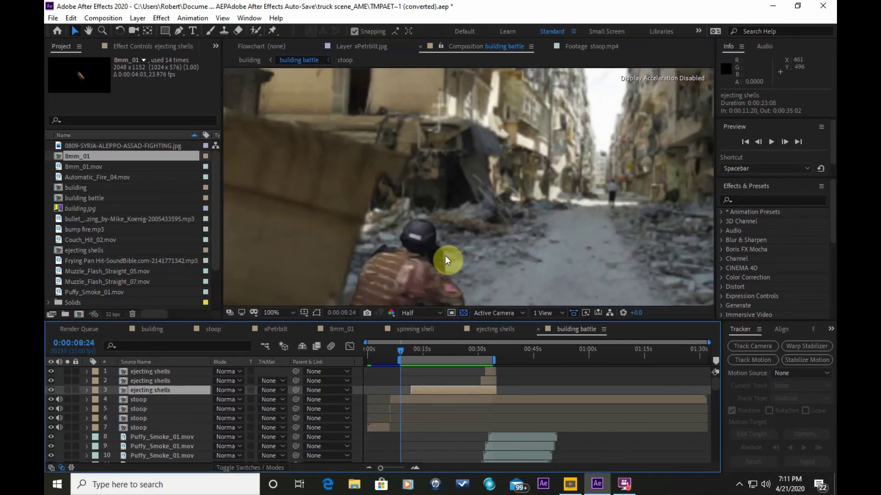
key(comma)
key(period)
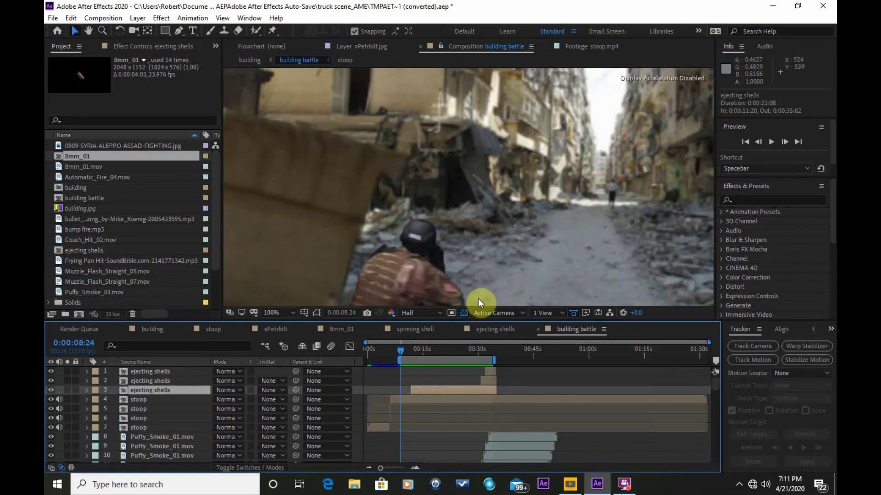
click(770, 143)
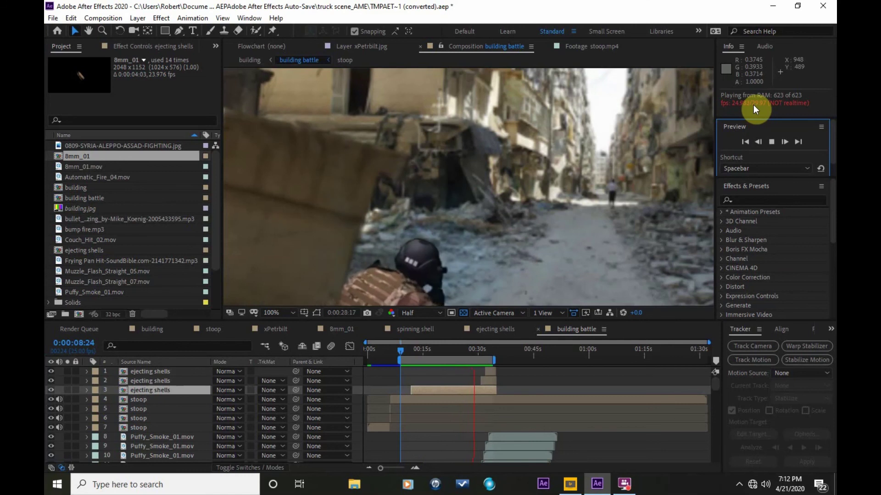
click(772, 142)
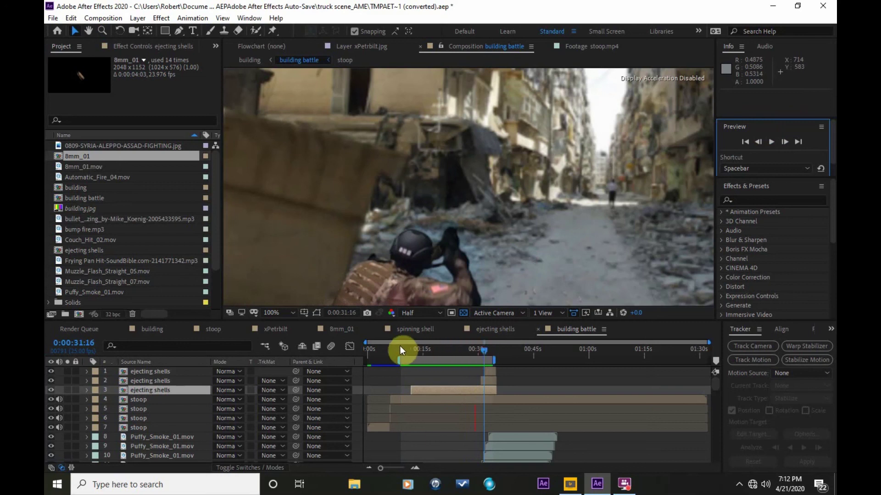
click(399, 346)
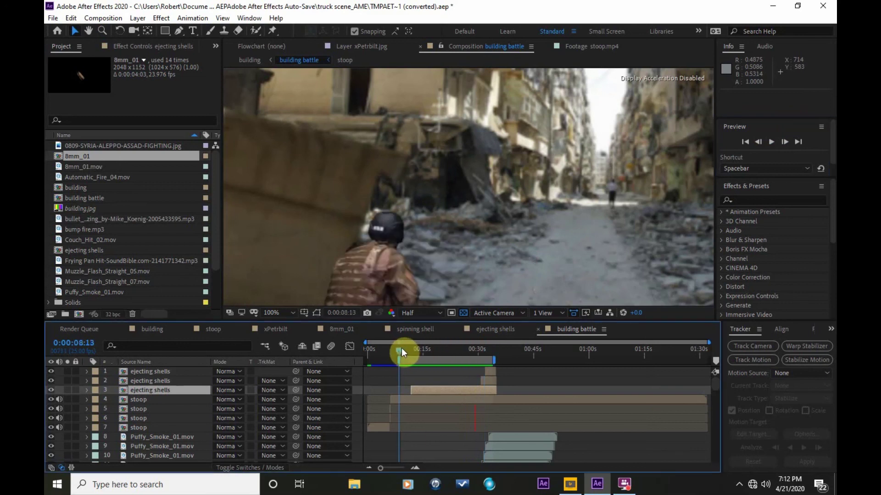
Step: Move the current time to 0:00:09:02, play the building battle composition, and stop playback
drag(400, 349, 401, 348)
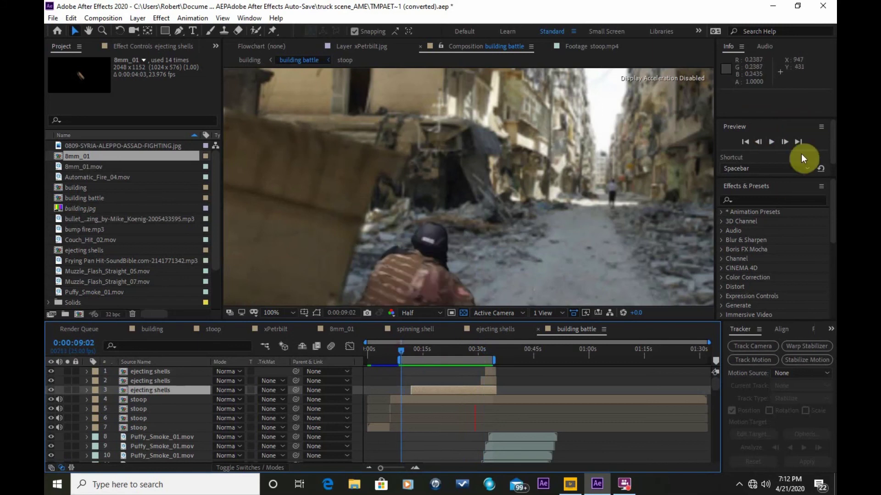
click(769, 142)
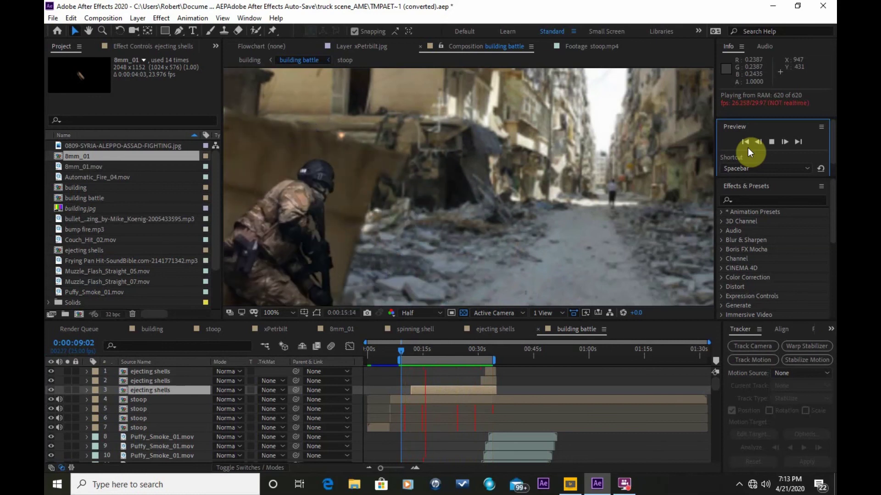
click(773, 143)
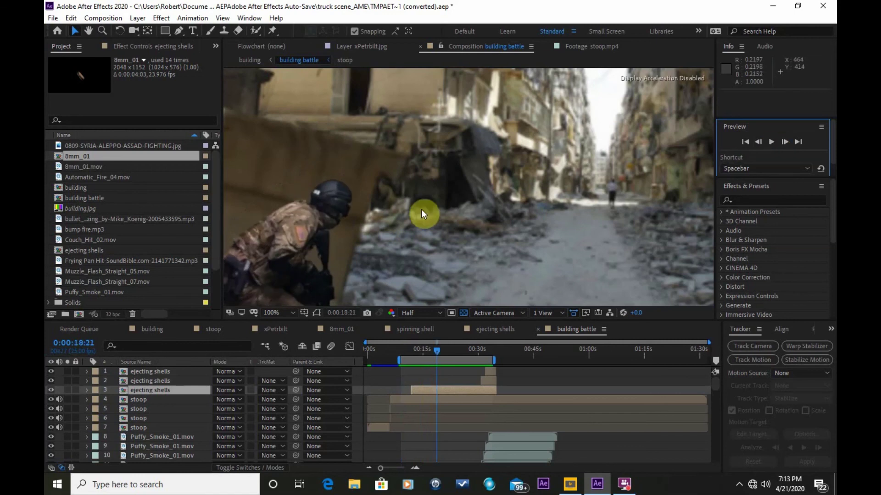
Step: Preview the building battle composition with the whole frame in view at 50% magnification, and stop playback
scroll(421, 210, down, 2)
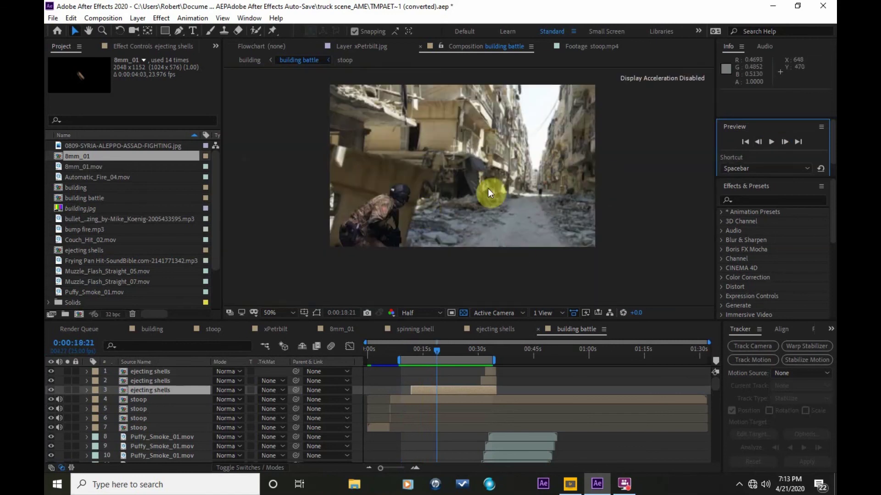
click(93, 31)
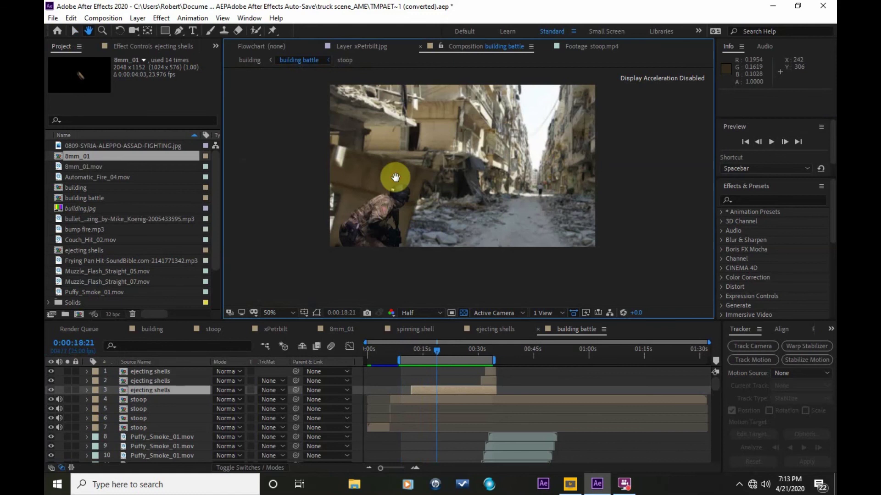
drag(393, 177, 388, 202)
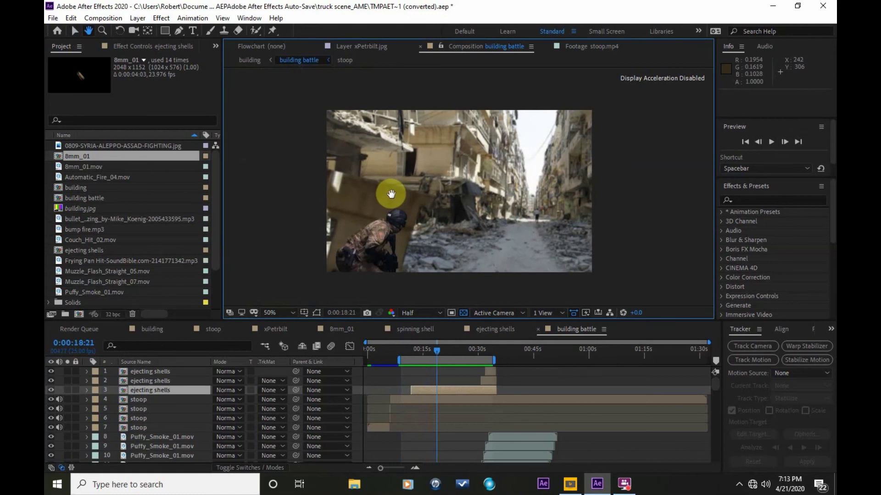
click(771, 142)
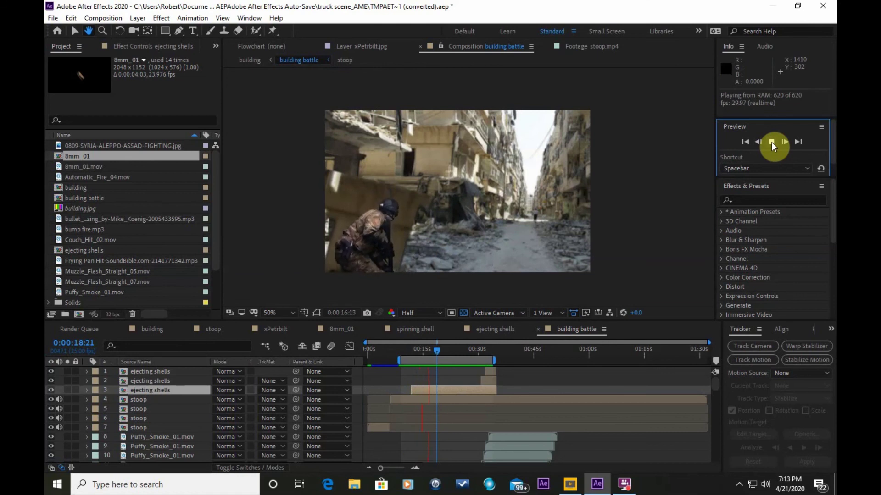
click(771, 142)
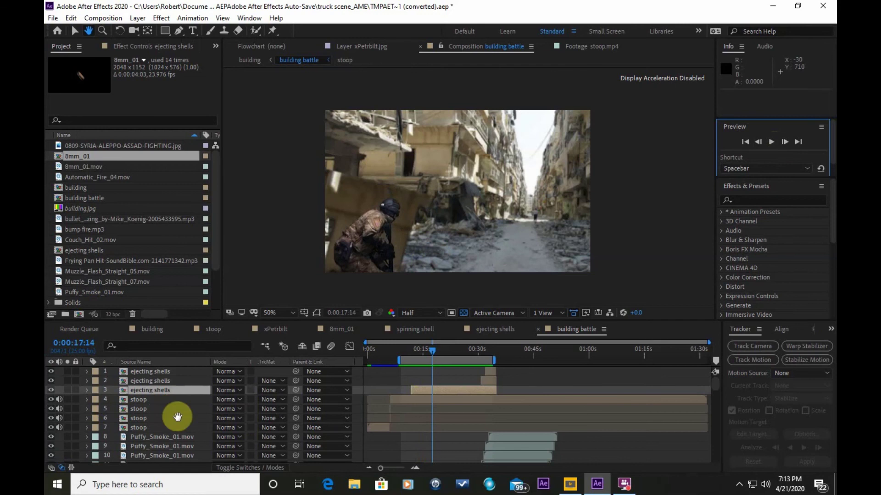
Step: Review the Puffy_Smoke_01.mov layers 8 to 17 and scrub to 0:00:12:24 to inspect the smoke around the soldier
scroll(154, 445, down, 1)
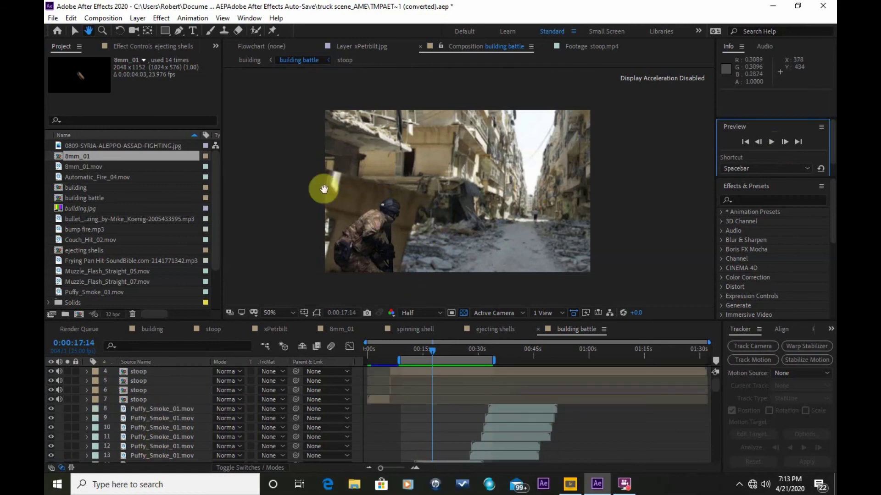
click(73, 31)
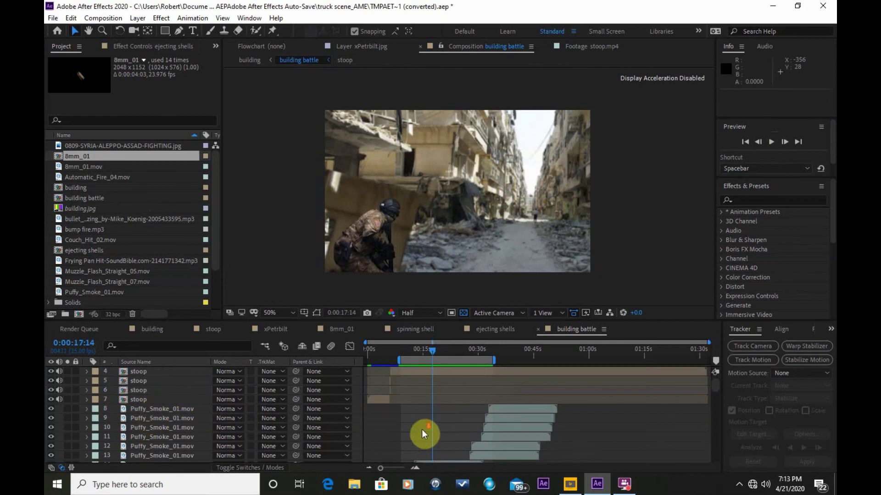
scroll(422, 430, down, 1)
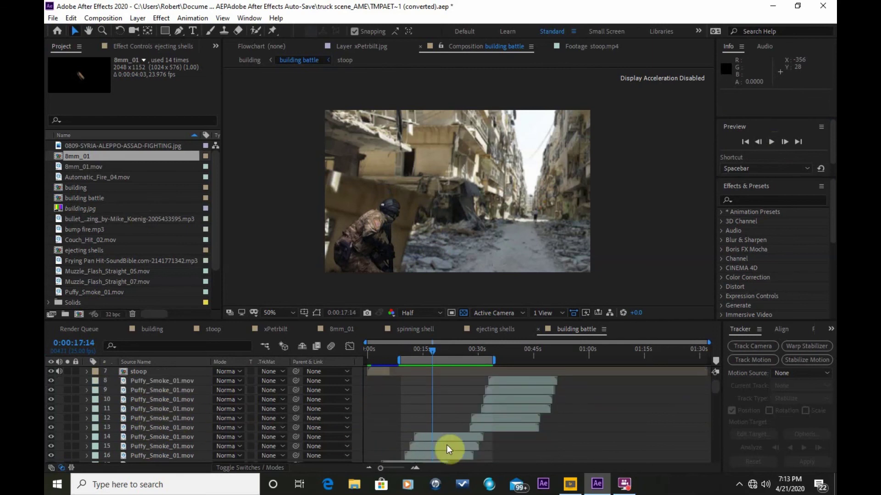
scroll(414, 443, down, 2)
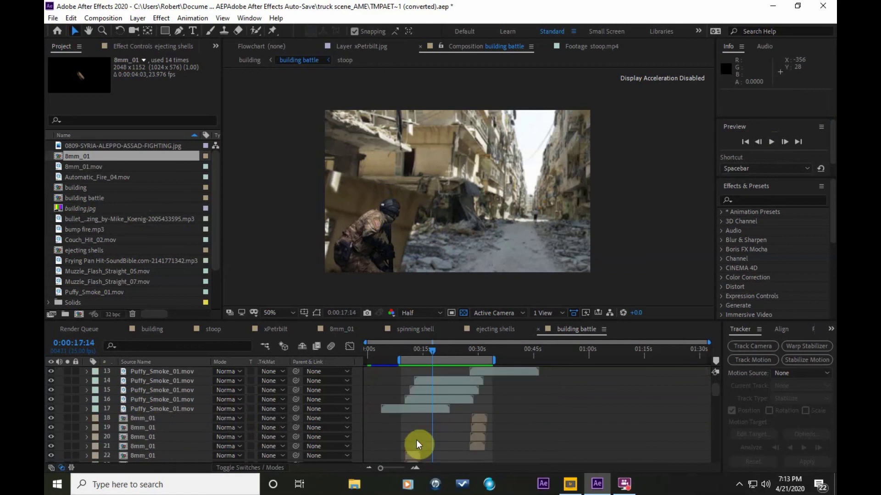
scroll(431, 419, up, 3)
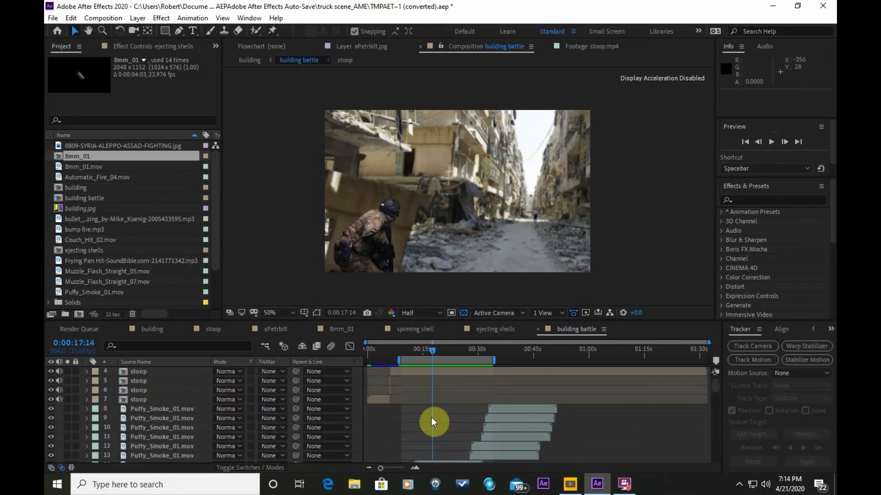
scroll(431, 422, down, 3)
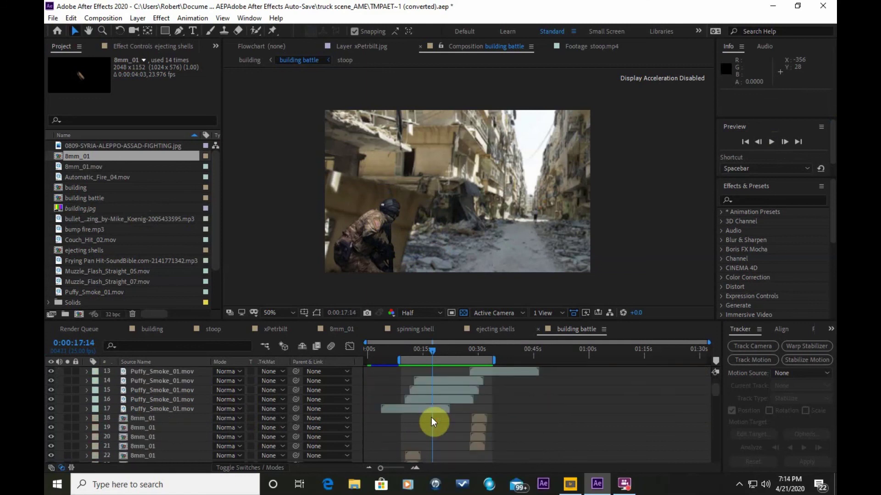
drag(431, 350, 411, 356)
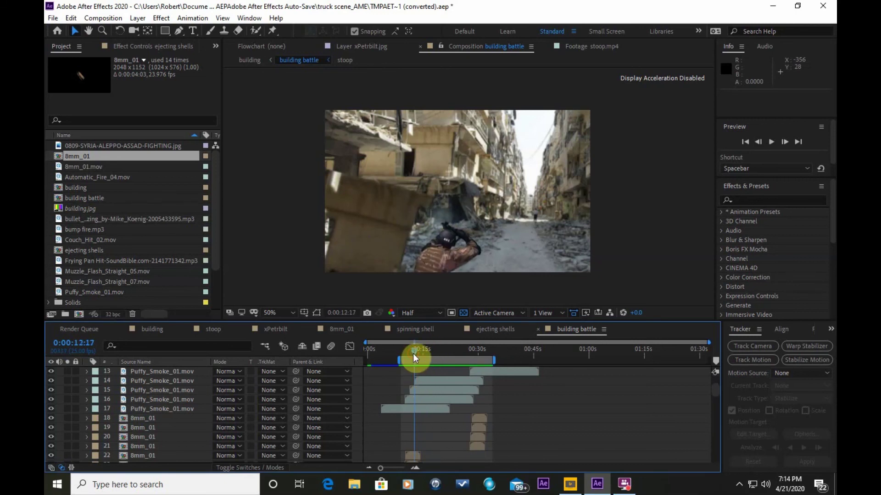
drag(413, 354, 415, 354)
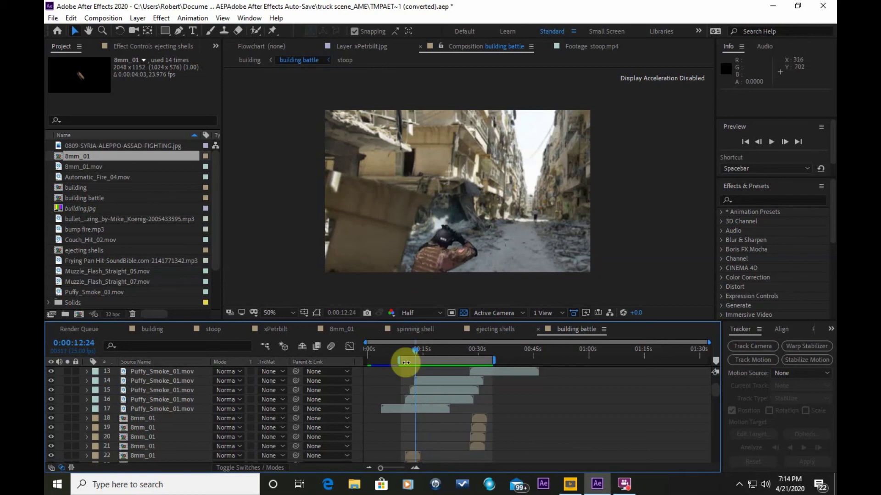
Step: Review the layer stack from the ejecting shells through the orange solids, bullet sounds, muzzle flashes and Couch_Hit_02.mov to the bump fire.mp3 layers
scroll(406, 363, up, 5)
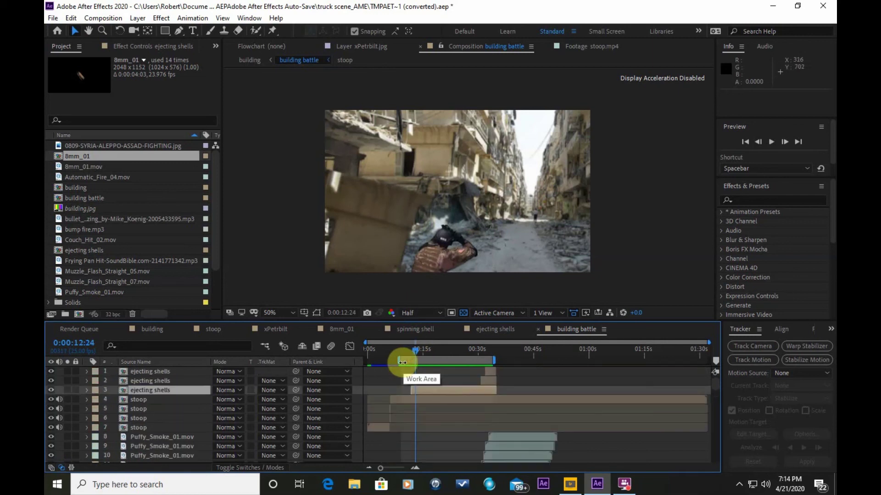
scroll(390, 387, down, 11)
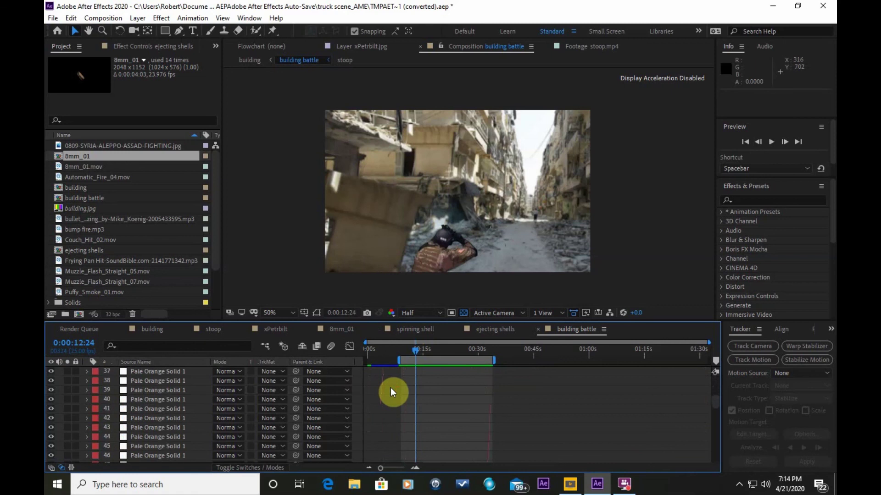
scroll(390, 388, down, 13)
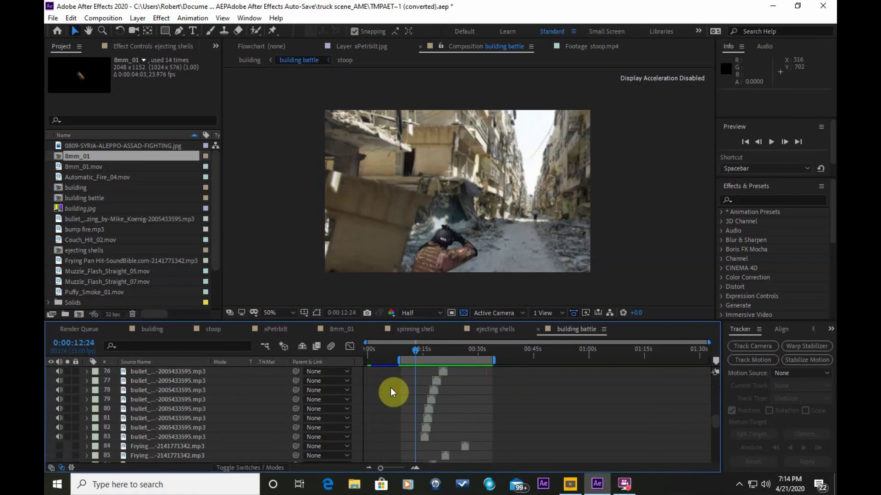
scroll(390, 390, down, 6)
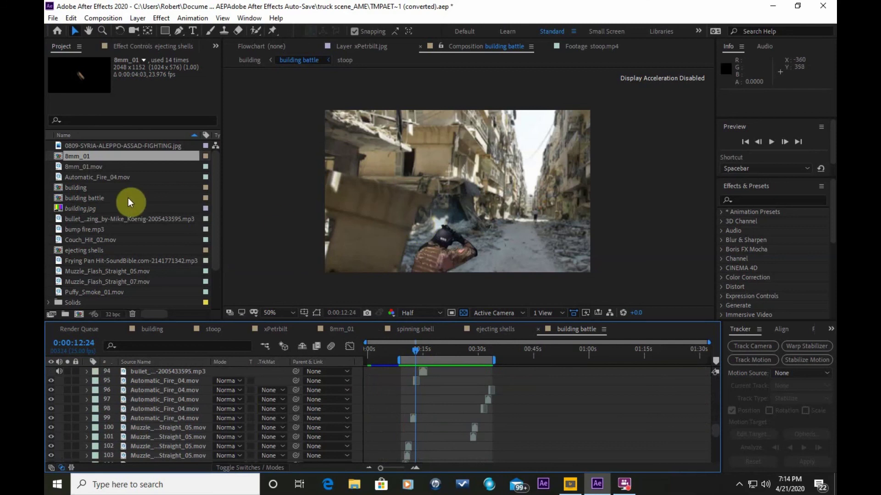
scroll(126, 194, down, 2)
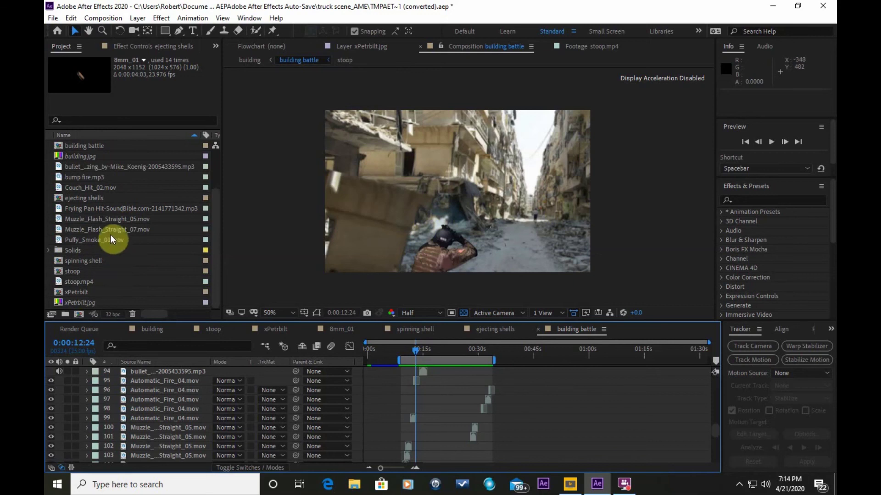
scroll(159, 384, down, 3)
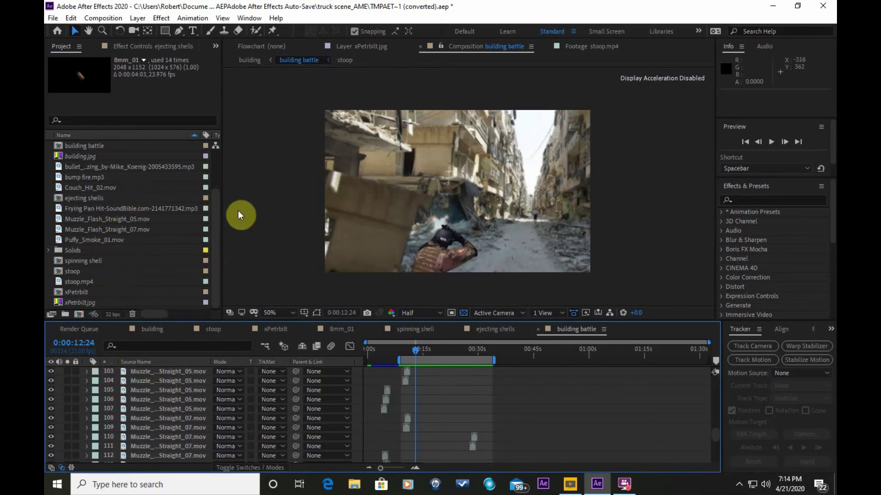
scroll(179, 408, down, 4)
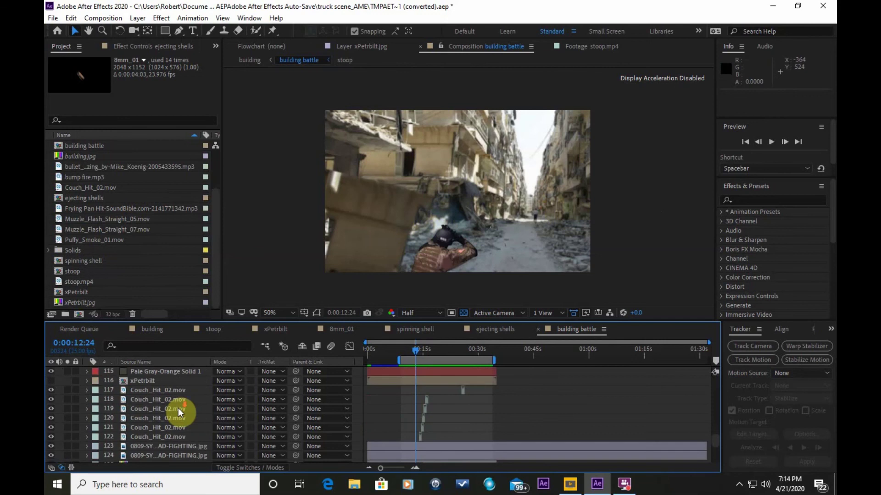
scroll(179, 408, down, 5)
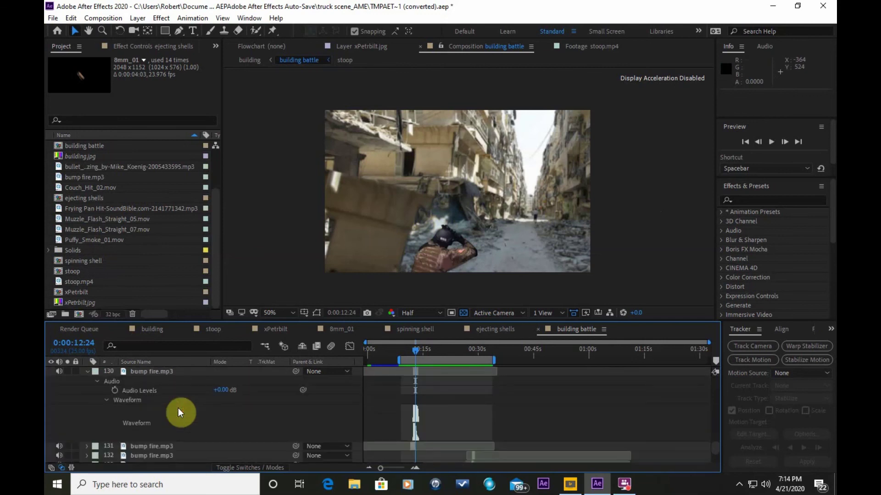
Step: Collapse the audio properties of bump fire.mp3 layer 130 and review the remaining bump fire layers before returning to the ejecting shells layers
click(88, 372)
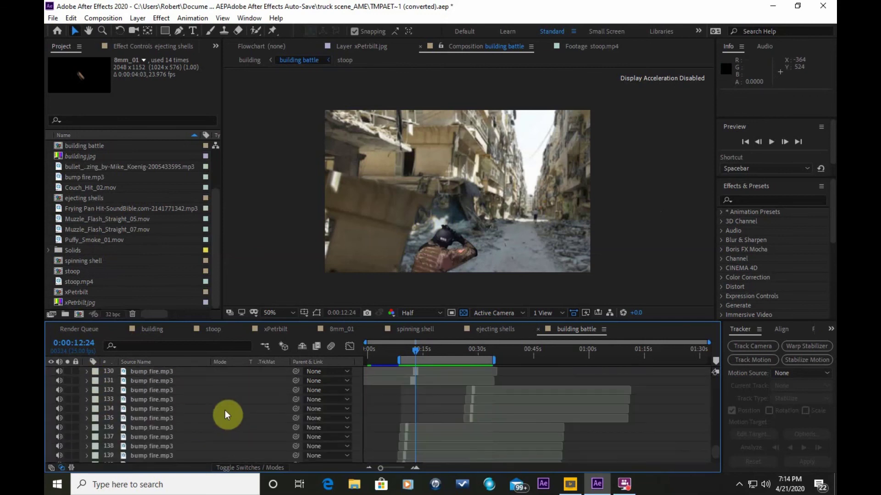
scroll(234, 408, down, 2)
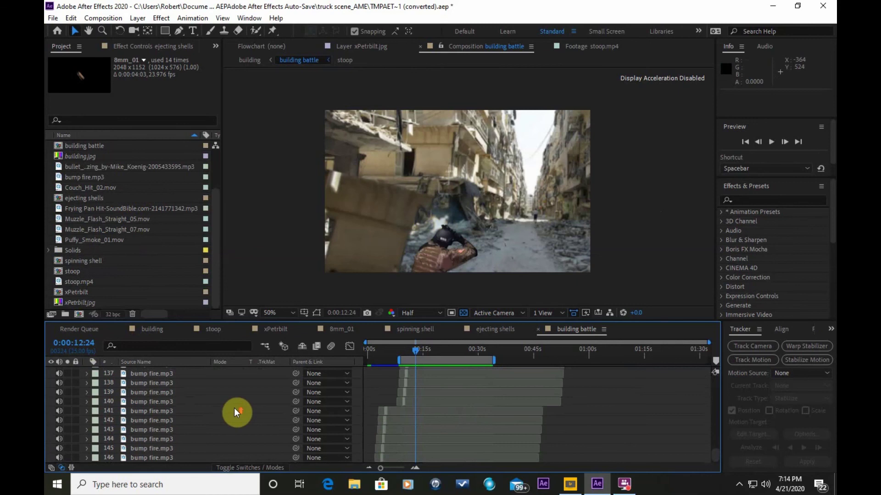
scroll(234, 408, up, 11)
scroll(234, 409, up, 12)
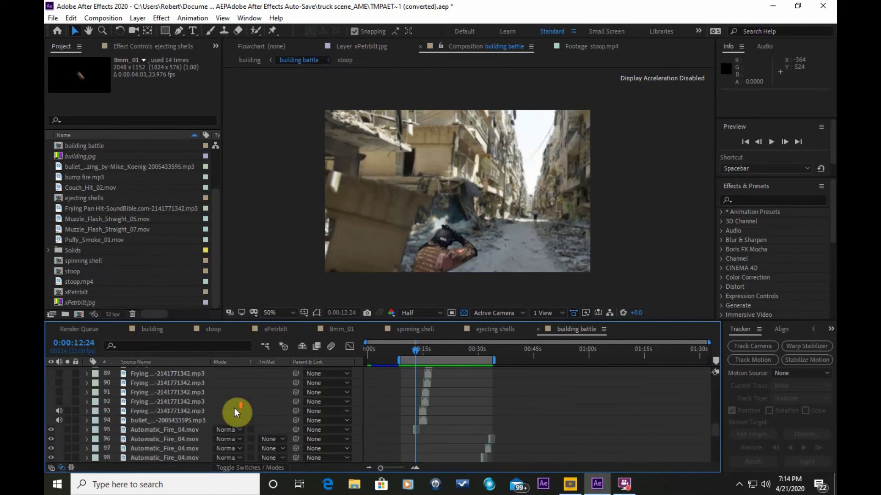
scroll(234, 408, up, 14)
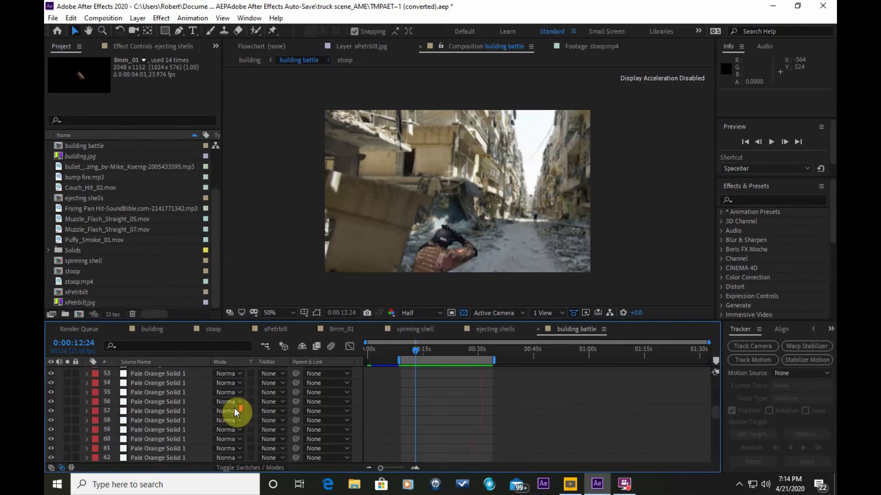
scroll(234, 408, up, 9)
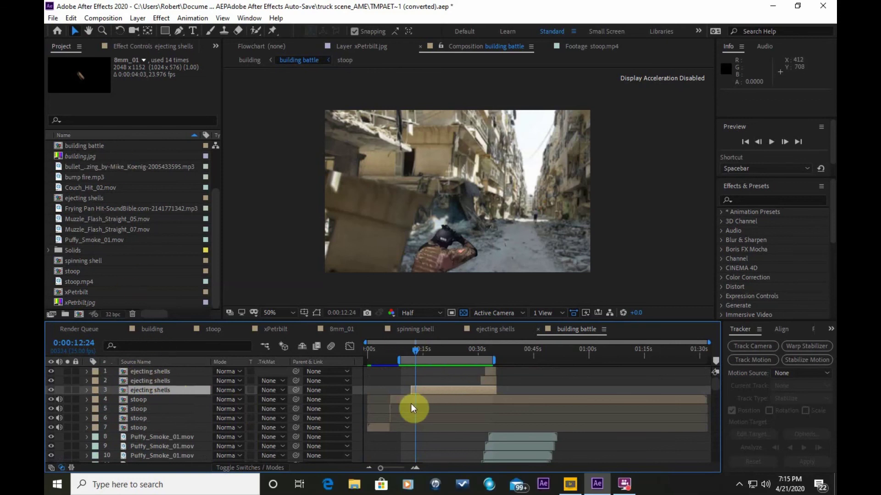
Step: Reveal the Time Remap and Transform properties of ejecting shells layer 3 and review them from 0:00:11:20, stepping forward two frames
click(87, 391)
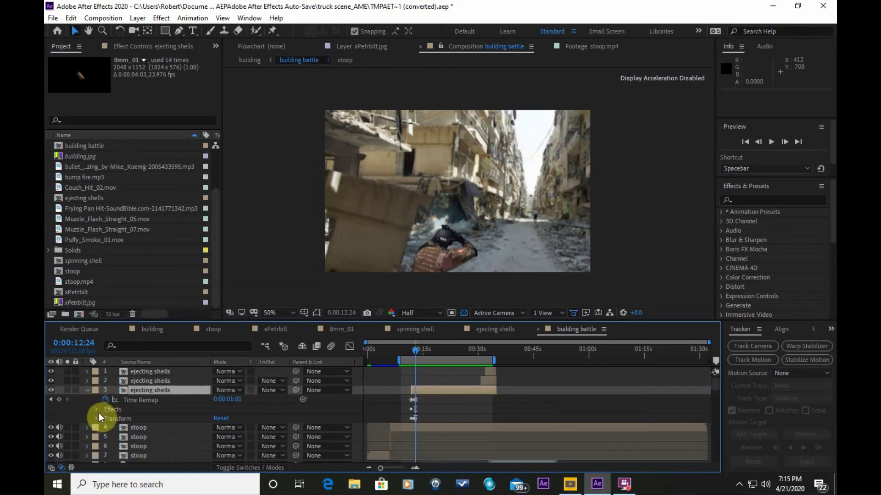
click(97, 419)
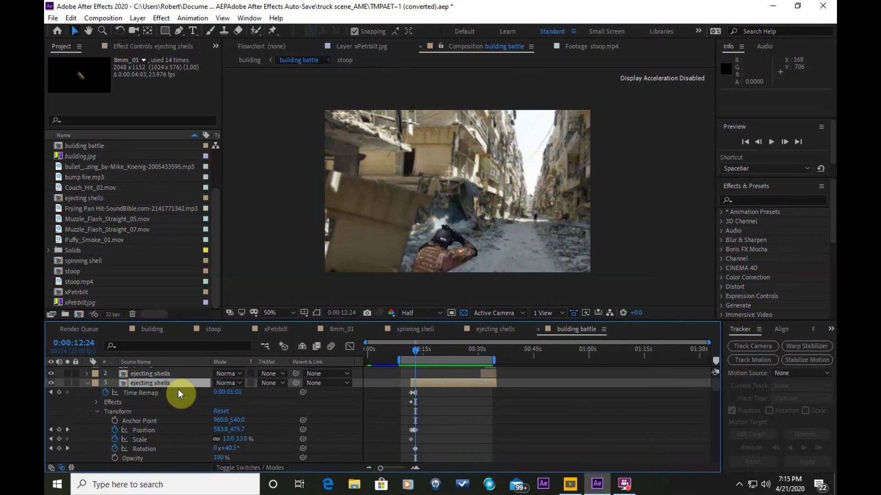
drag(417, 351, 413, 353)
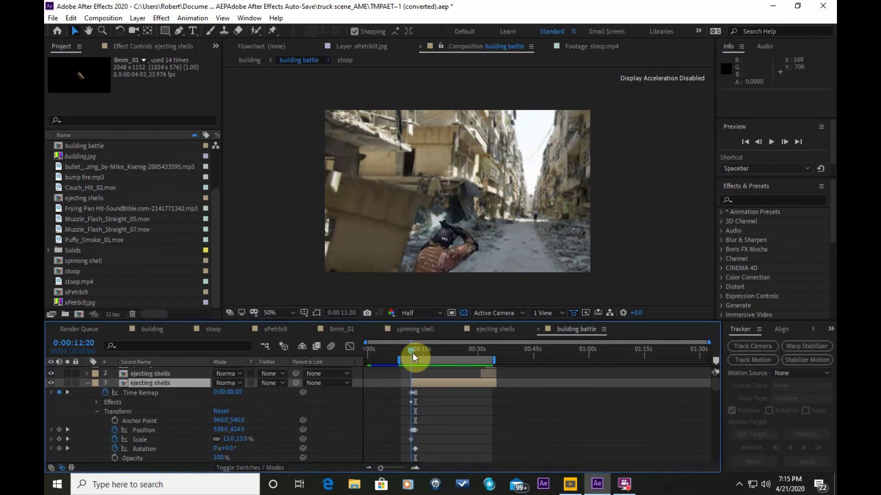
click(783, 141)
click(783, 141)
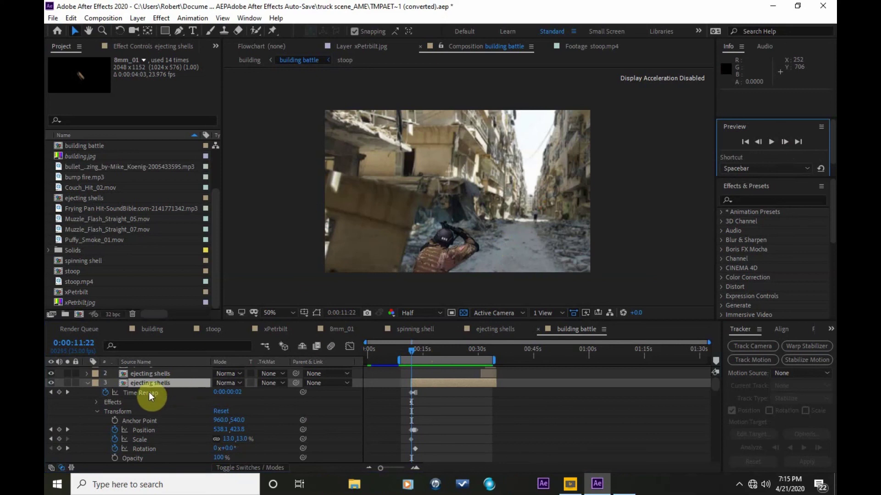
Step: Reveal the effects on ejecting shells layer 3, locate Smart Blur among the Blur & Sharpen effects, and inspect the layer's Scale property
click(97, 402)
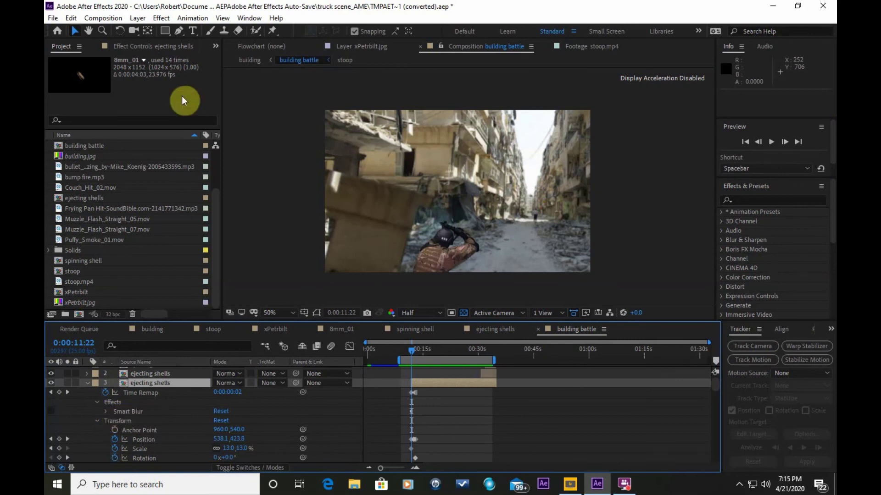
click(159, 19)
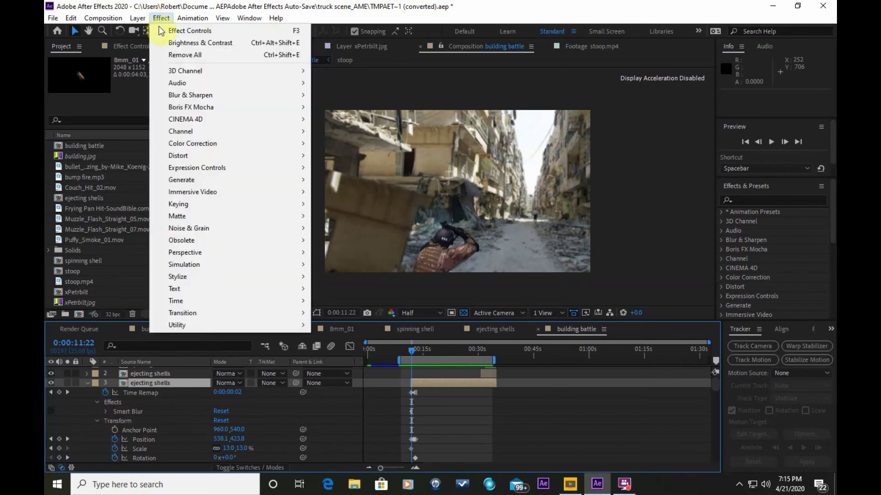
mouse_move(177, 83)
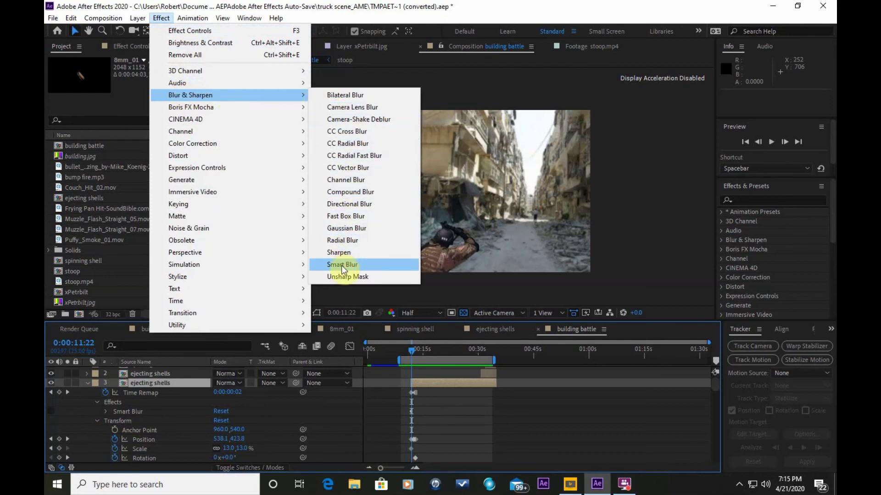
click(662, 214)
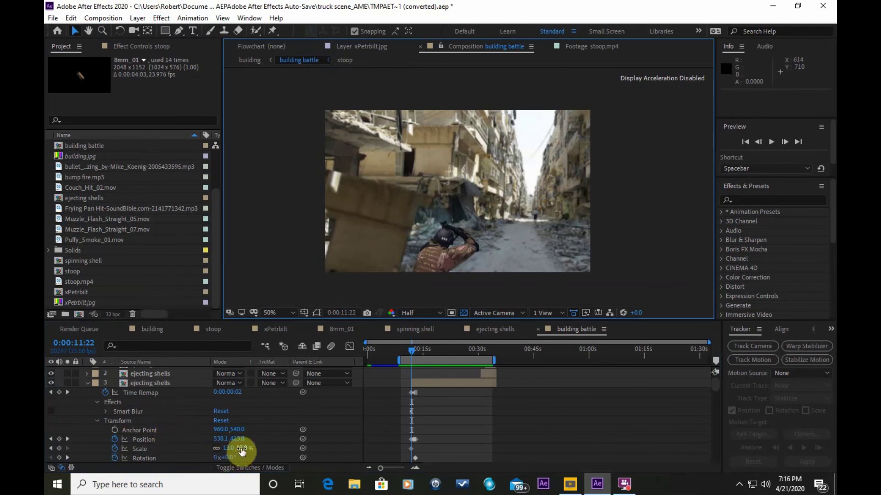
mouse_move(242, 451)
mouse_down()
mouse_move(275, 448)
mouse_move(242, 451)
mouse_up()
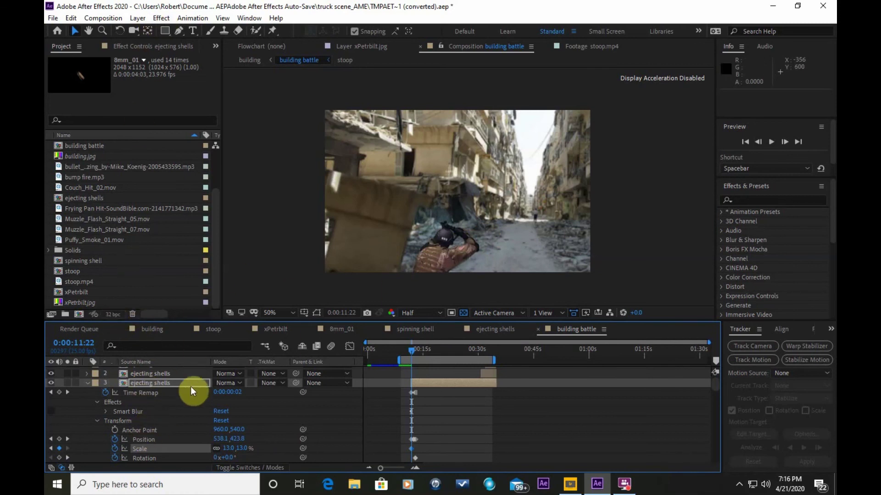
Step: Review the layers from stoop through Puffy_Smoke_01.mov and 8mm_01 to the Pale Orange Solids, and inspect the building battle frame up close
scroll(191, 389, down, 3)
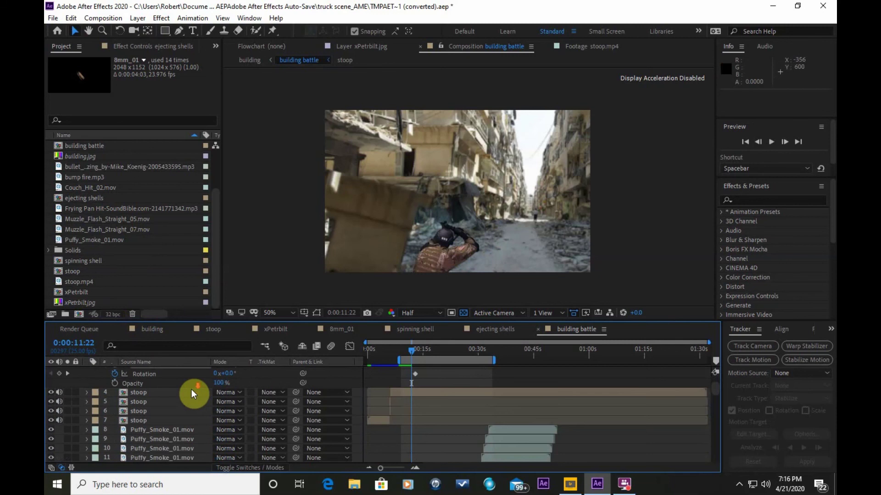
scroll(192, 389, down, 4)
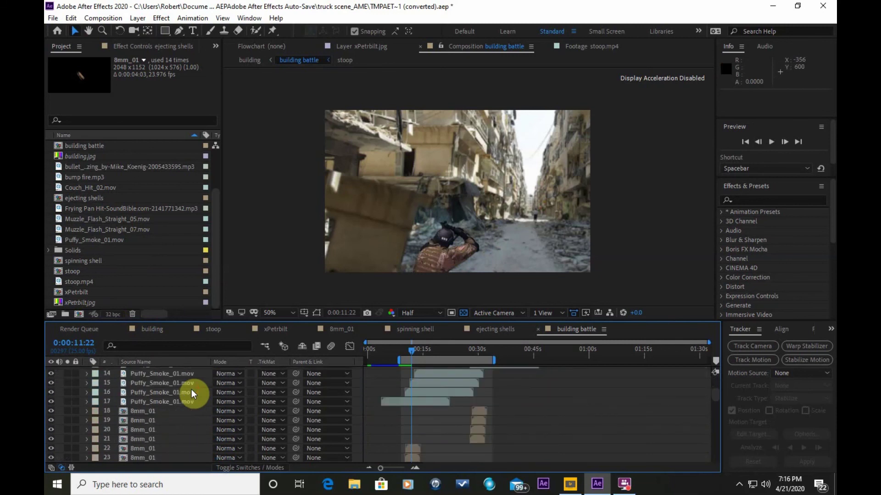
scroll(191, 389, down, 5)
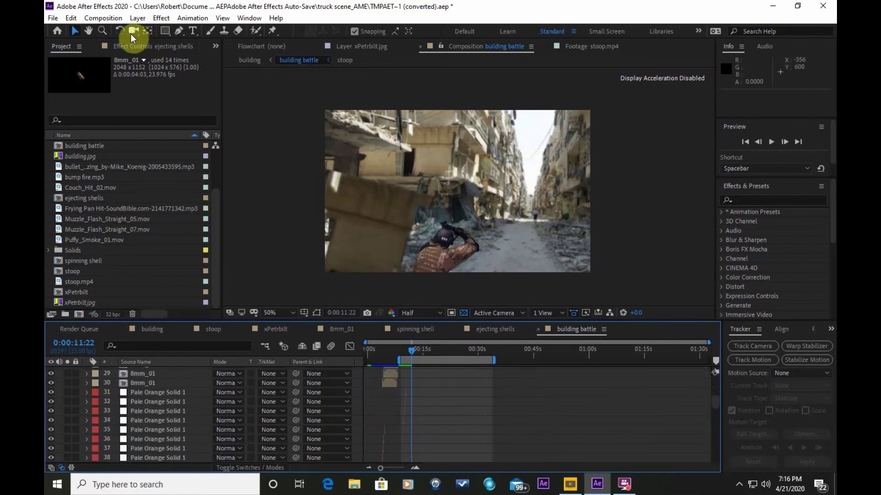
key(period)
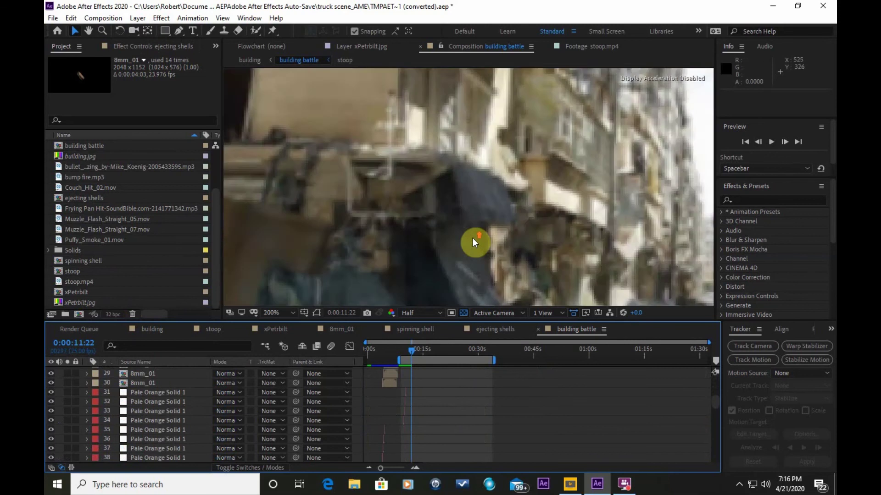
key(comma)
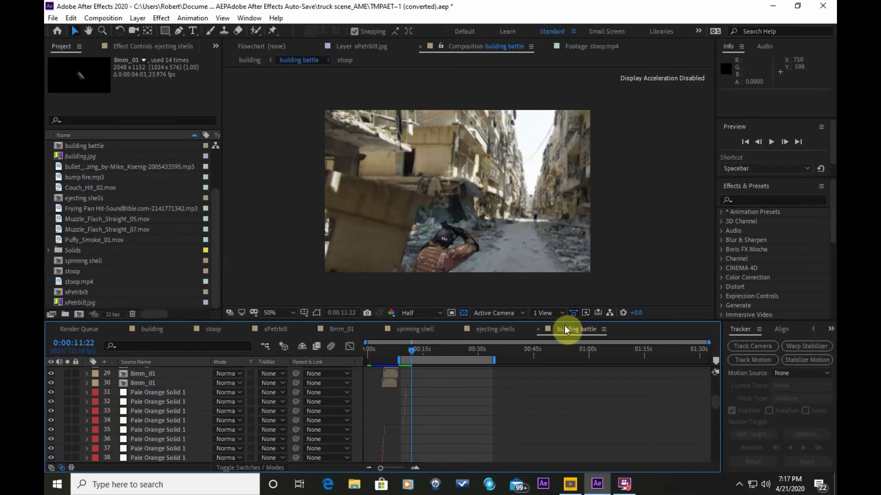
click(624, 485)
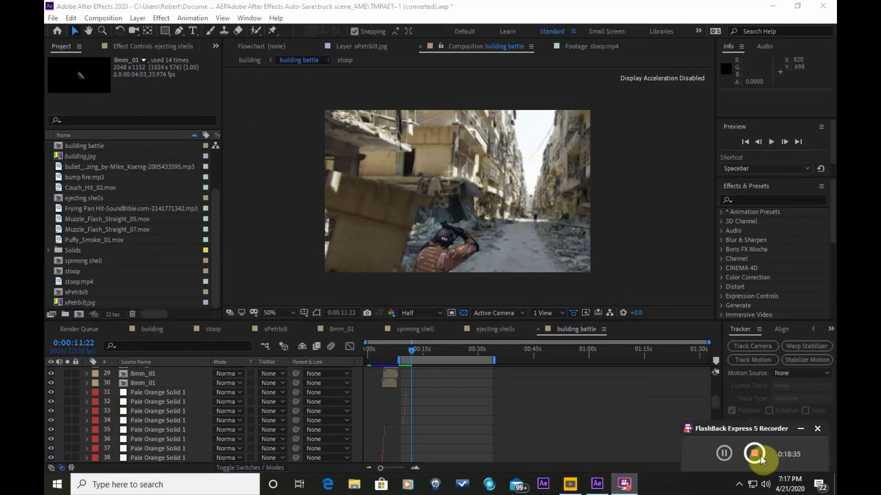